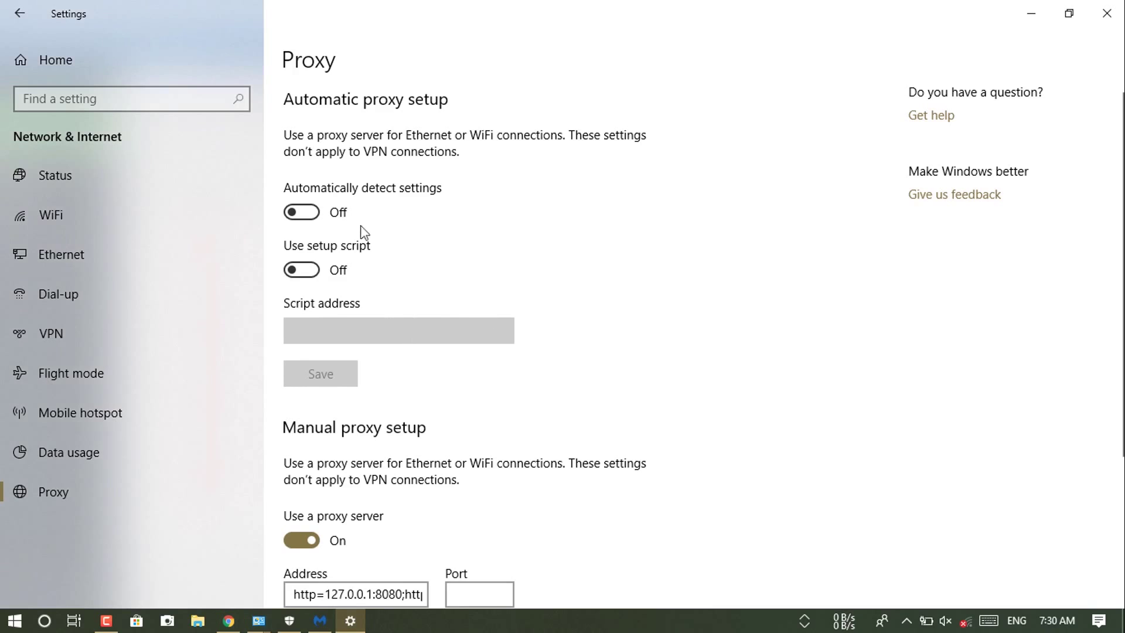
# Reload Google in Chrome to retest the connection, then return to the Settings window
pyautogui.click(228, 620)
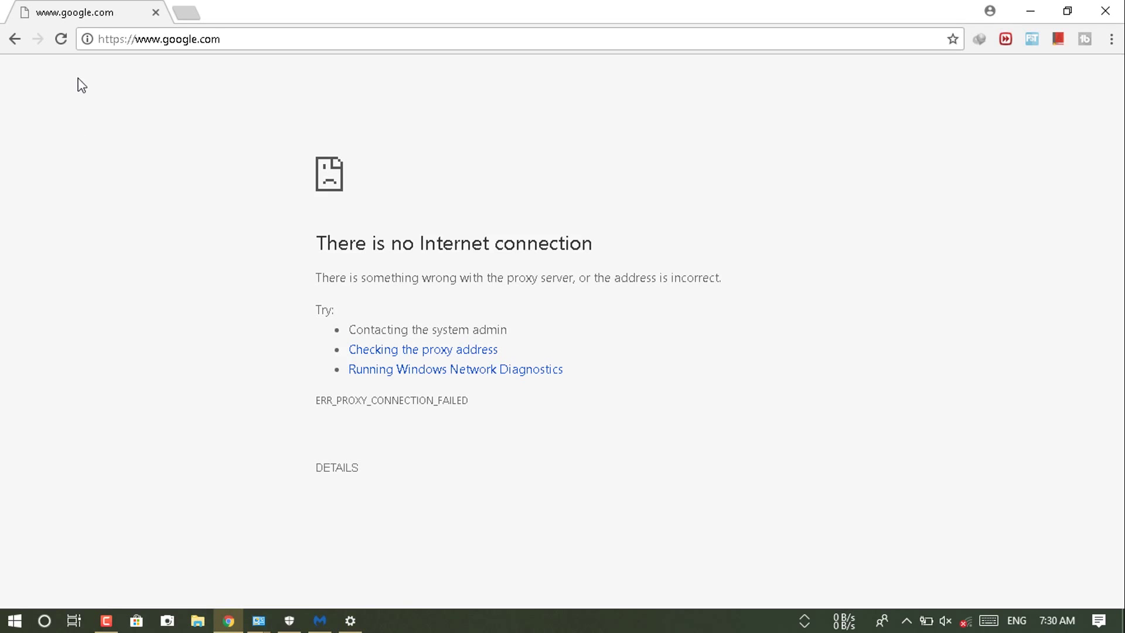
pyautogui.click(62, 40)
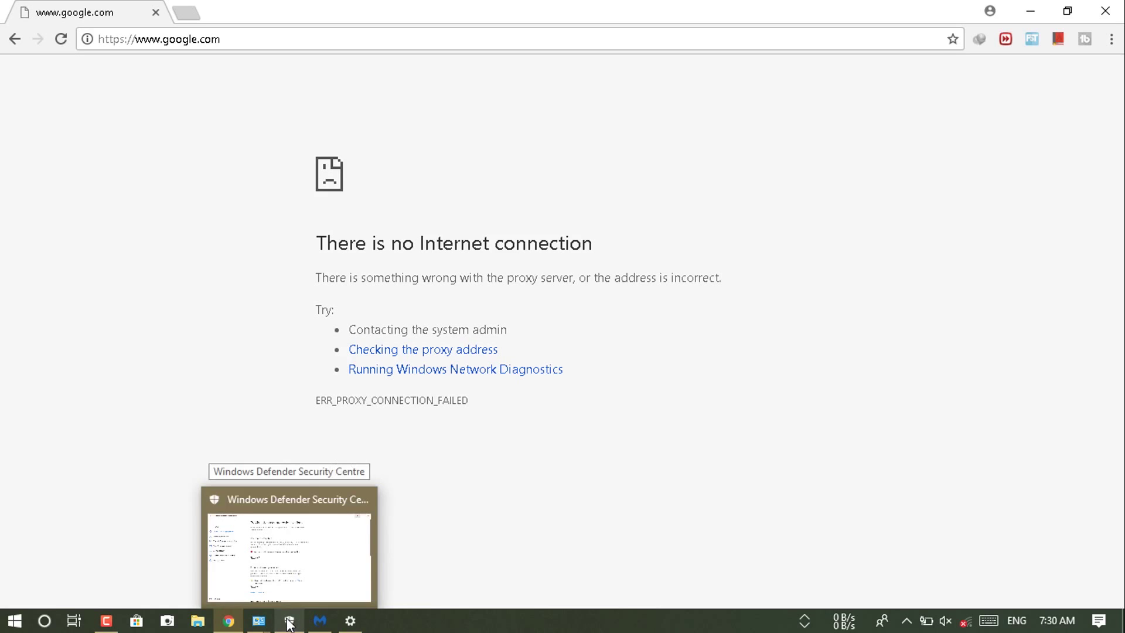
pyautogui.click(346, 625)
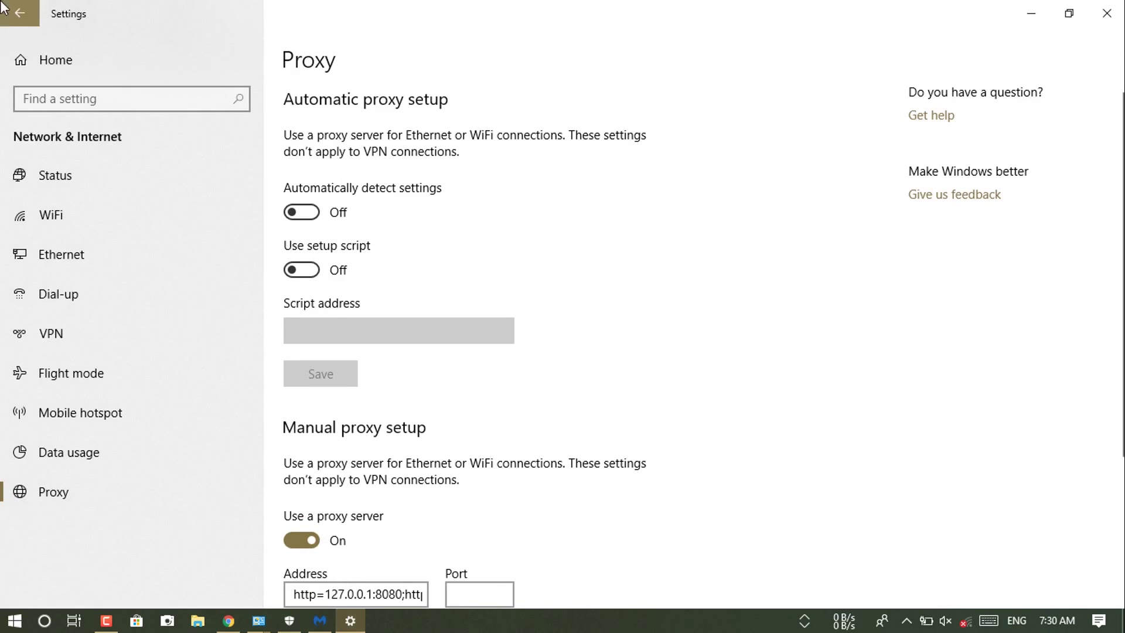
# Run Update & Security > Troubleshoot > Internet Connections on 'Troubleshoot my connection to the Internet', then close its report
pyautogui.click(55, 59)
pyautogui.click(510, 372)
pyautogui.click(97, 293)
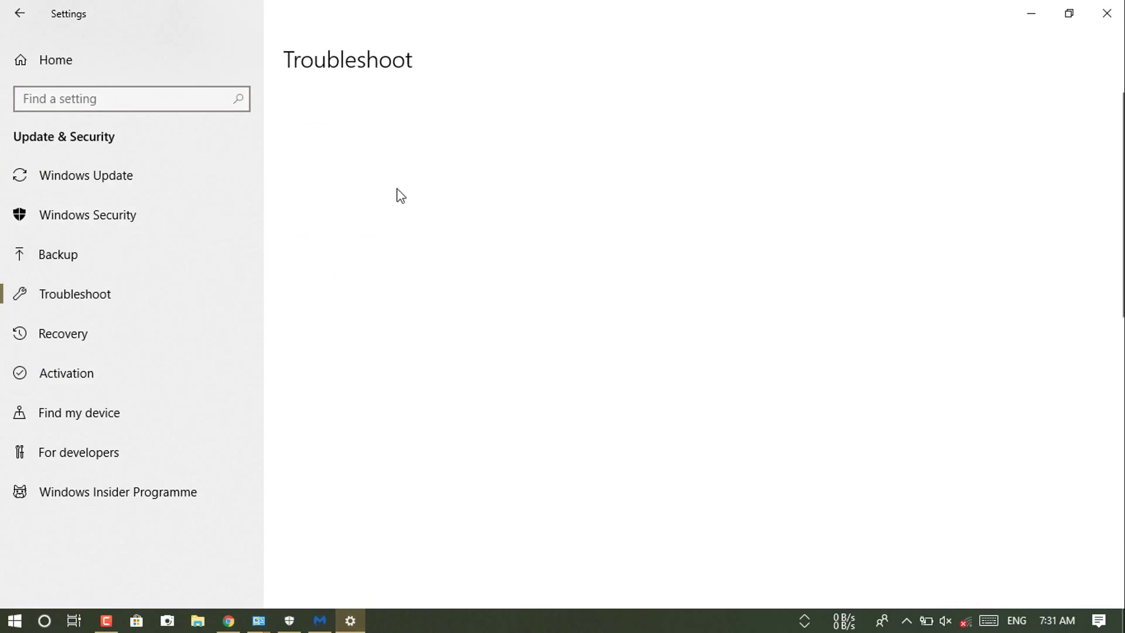
pyautogui.click(372, 231)
pyautogui.click(621, 273)
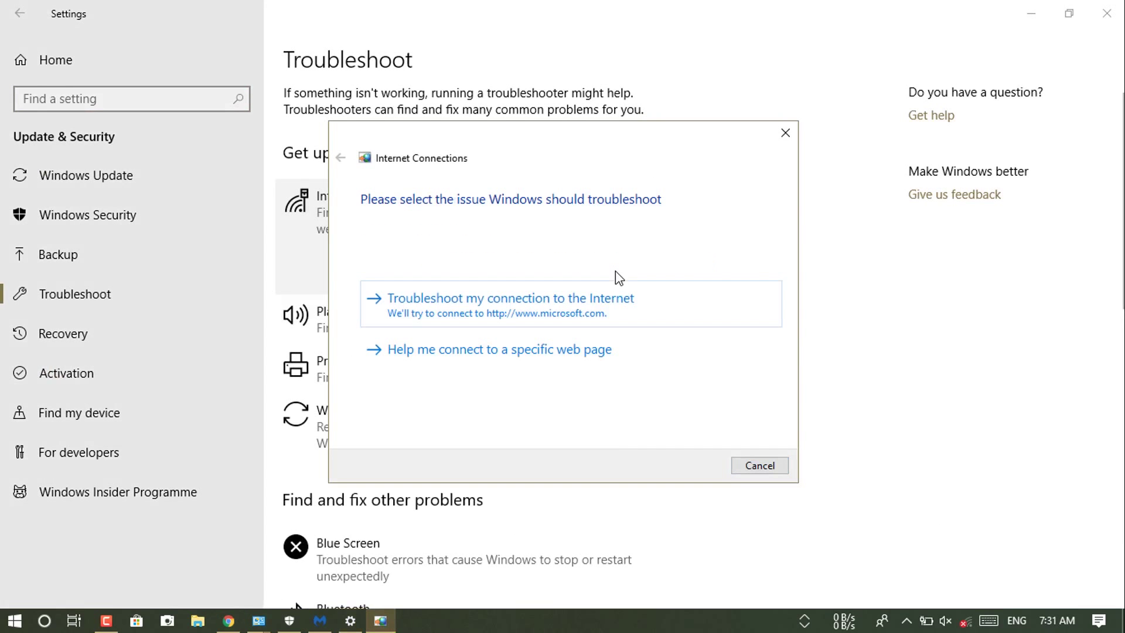
pyautogui.click(604, 317)
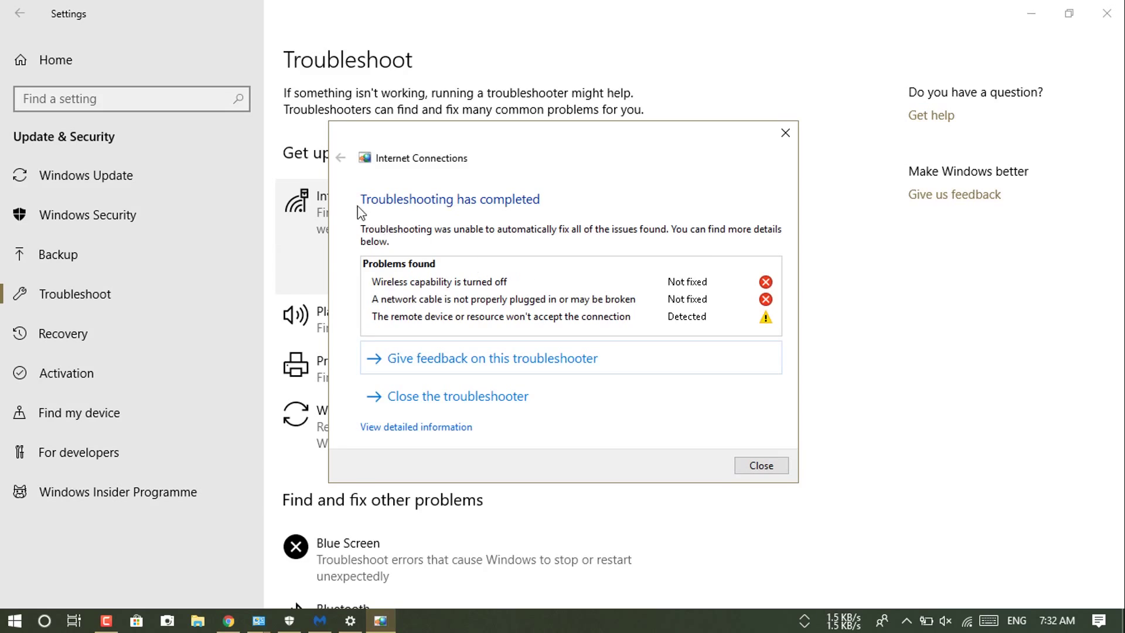
pyautogui.click(372, 318)
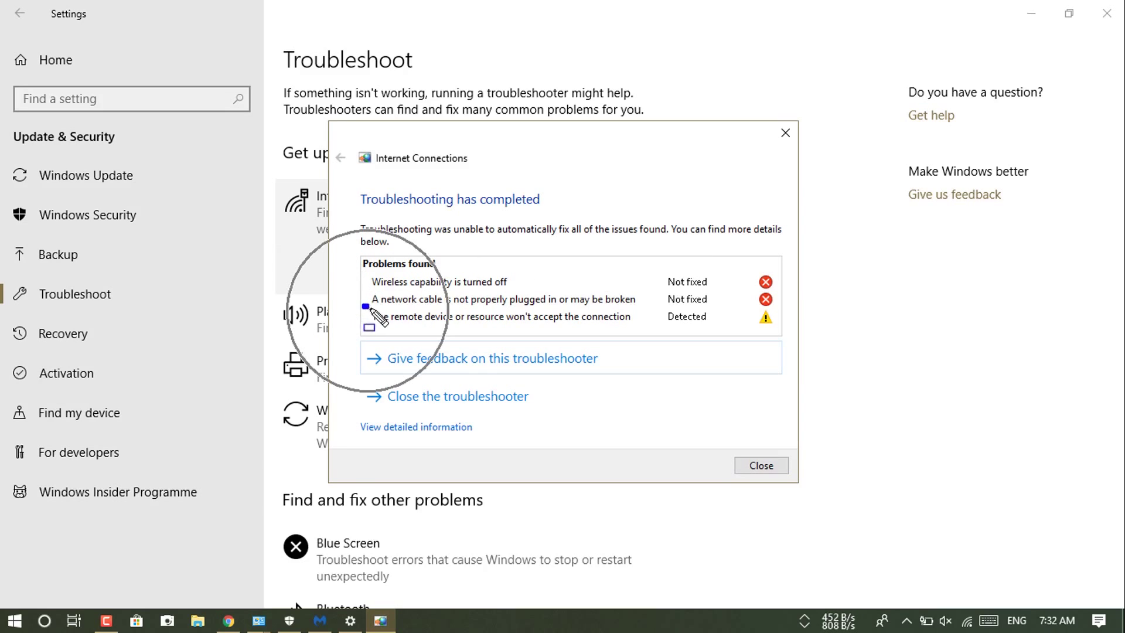
pyautogui.moveTo(371, 310)
pyautogui.mouseDown()
pyautogui.moveTo(535, 359)
pyautogui.moveTo(765, 322)
pyautogui.moveTo(782, 331)
pyautogui.mouseUp()
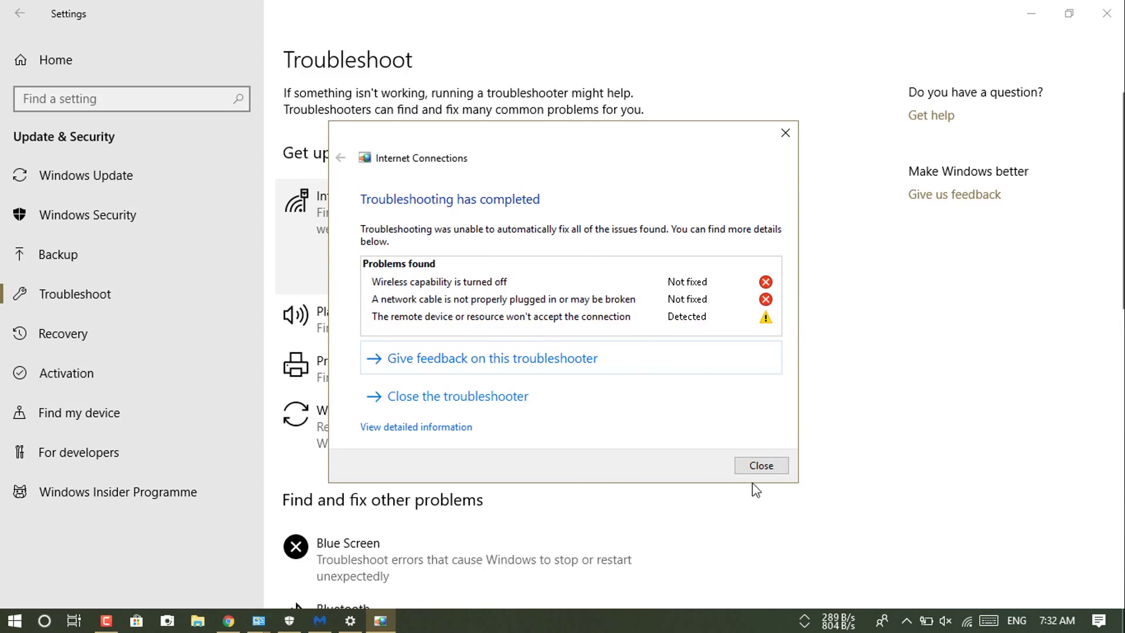
pyautogui.click(761, 466)
# Switch 'Use a proxy server' off under Network & Internet > Proxy, then revisit Proxy via Data usage
pyautogui.click(33, 41)
pyautogui.click(520, 377)
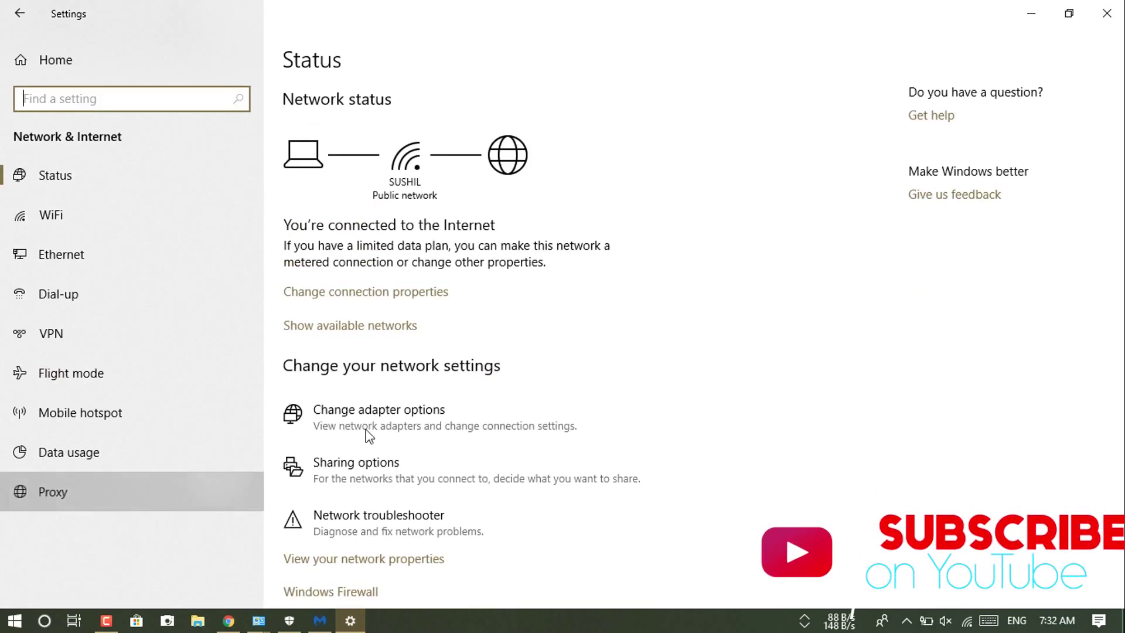
pyautogui.click(53, 492)
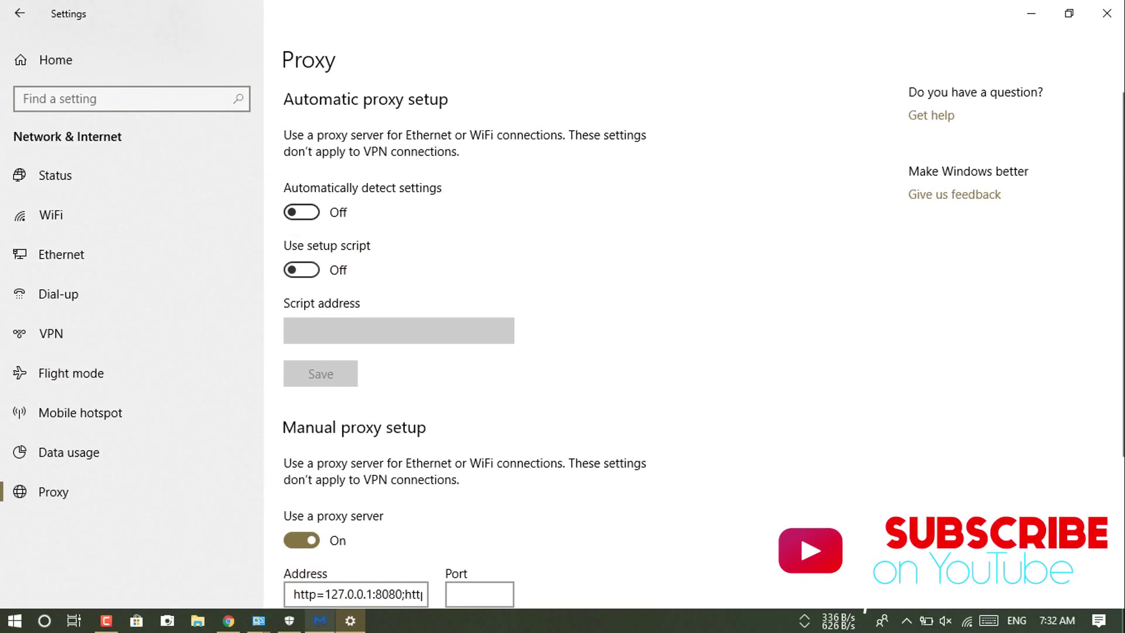
pyautogui.click(311, 542)
pyautogui.click(311, 542)
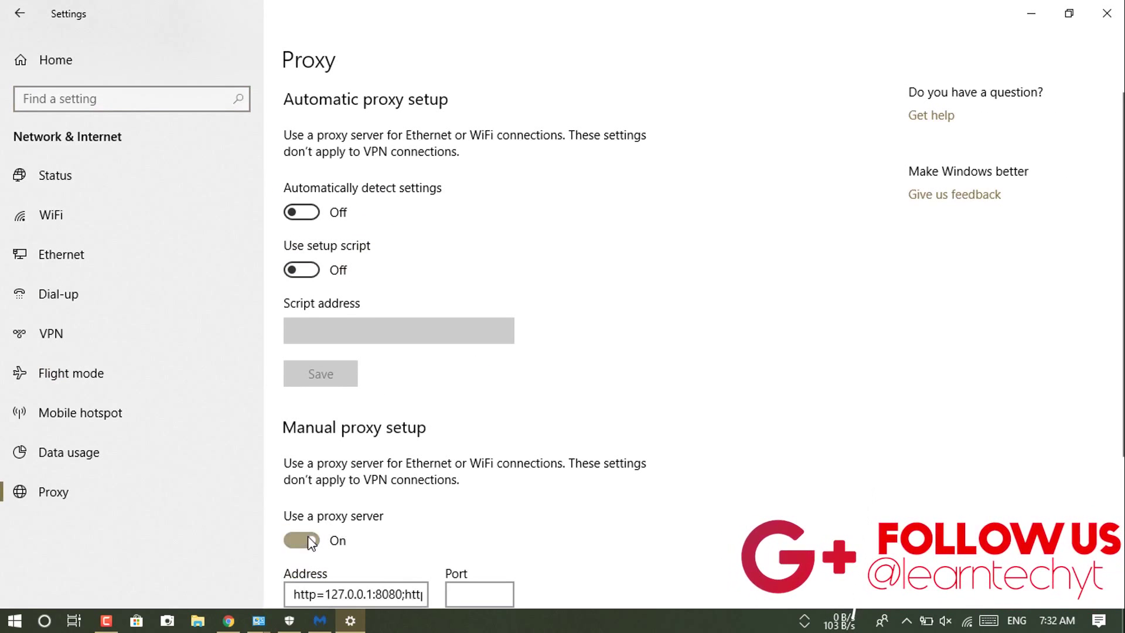
pyautogui.click(311, 542)
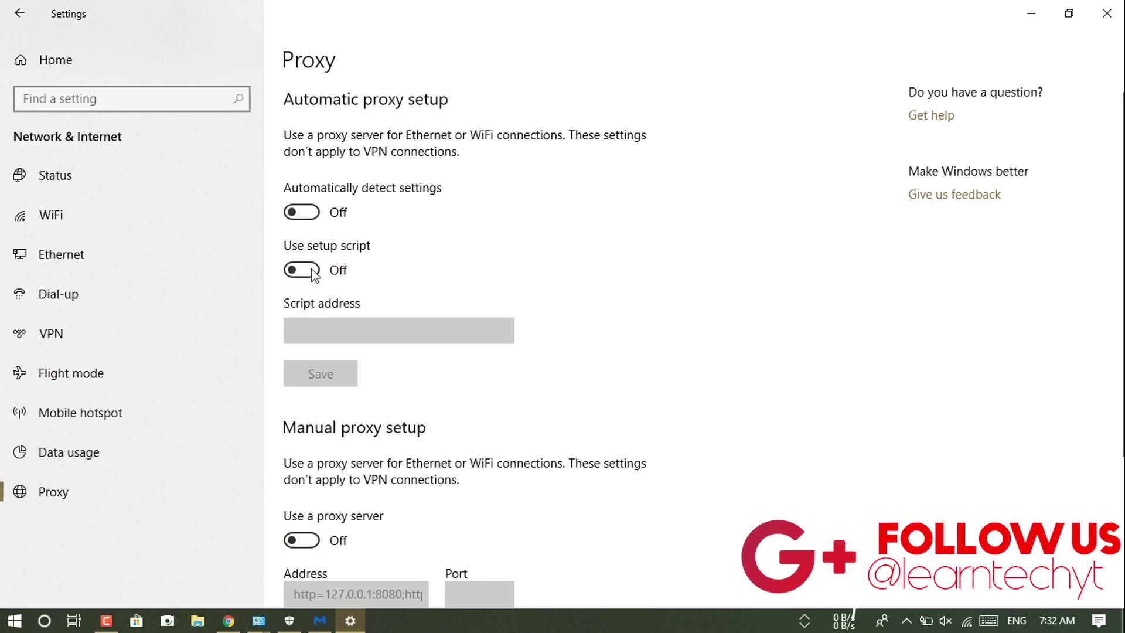
pyautogui.click(120, 457)
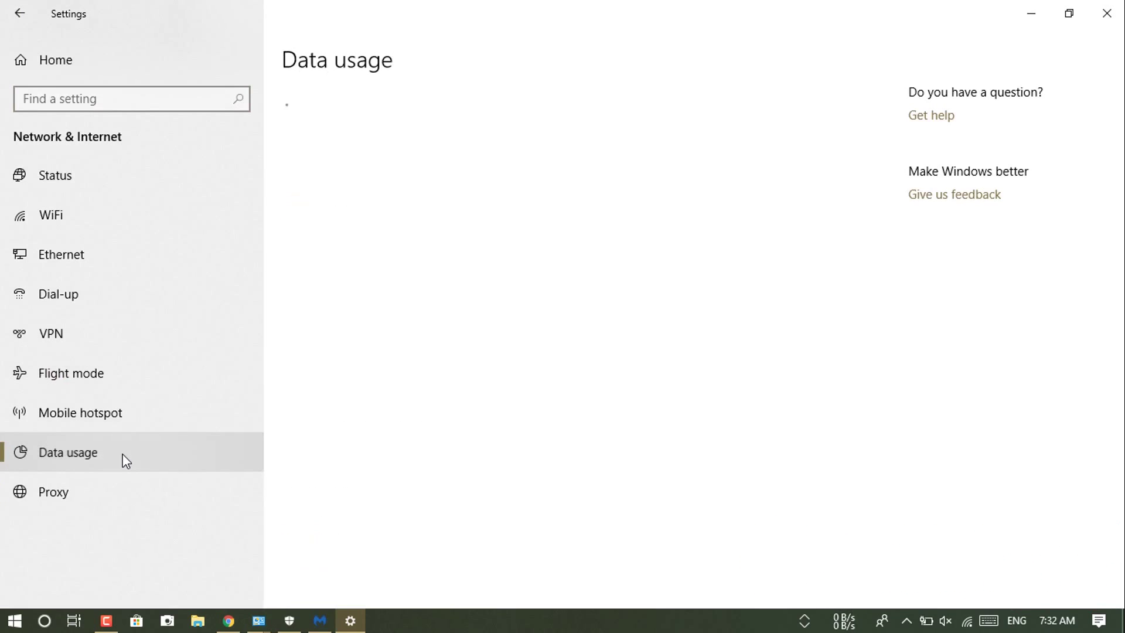
pyautogui.click(130, 505)
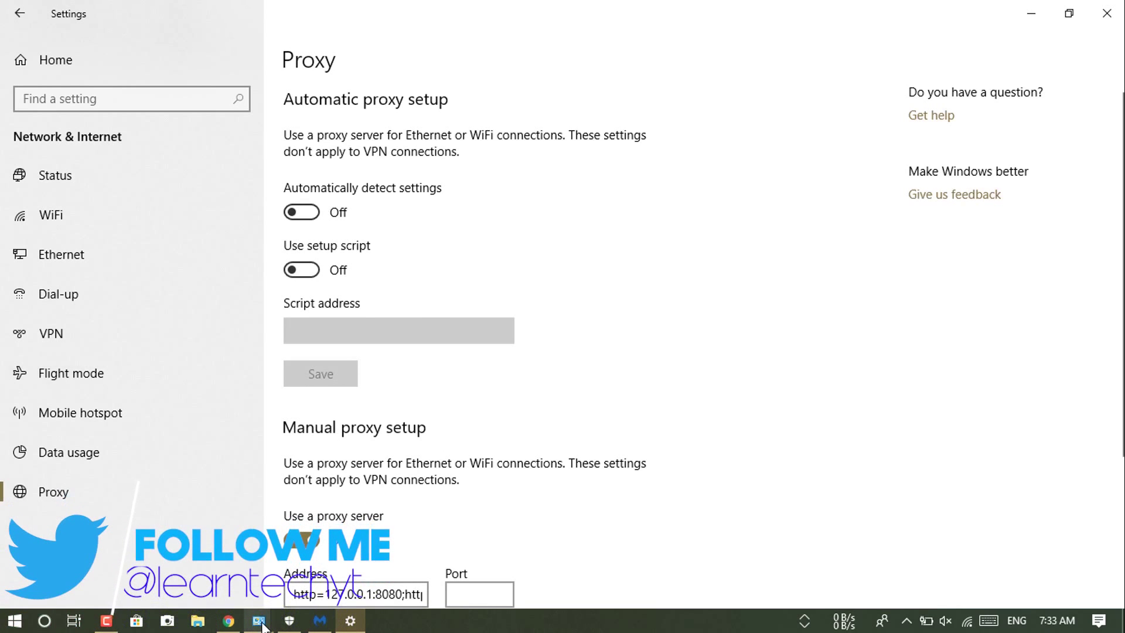
# Return to the Network and Internet page in Control Panel
pyautogui.moveTo(262, 625)
pyautogui.click(313, 550)
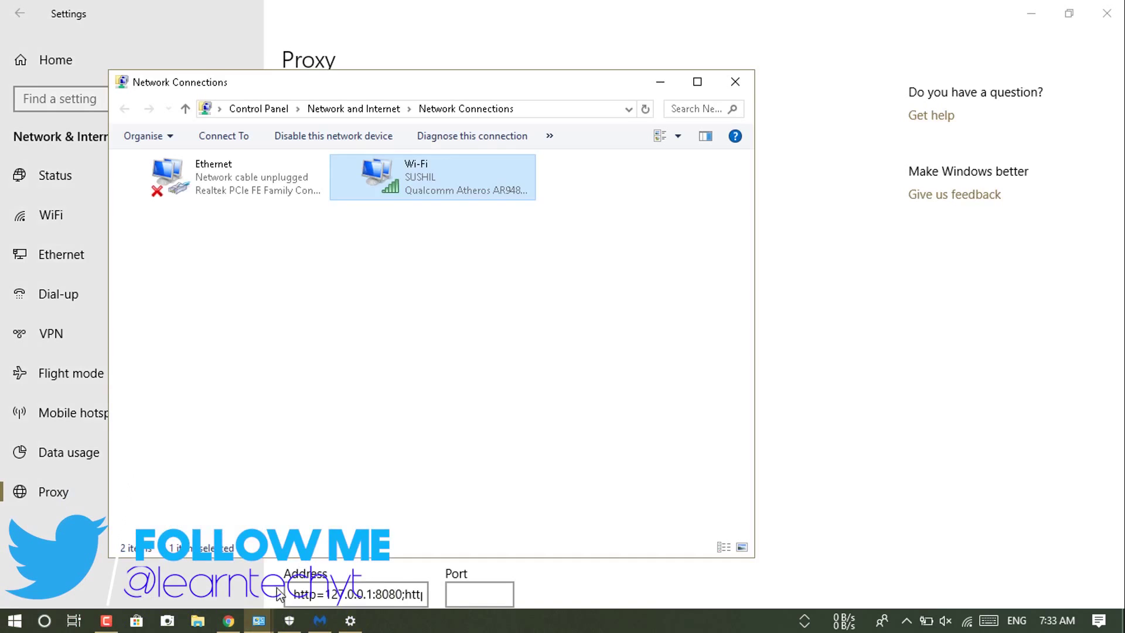
pyautogui.click(194, 545)
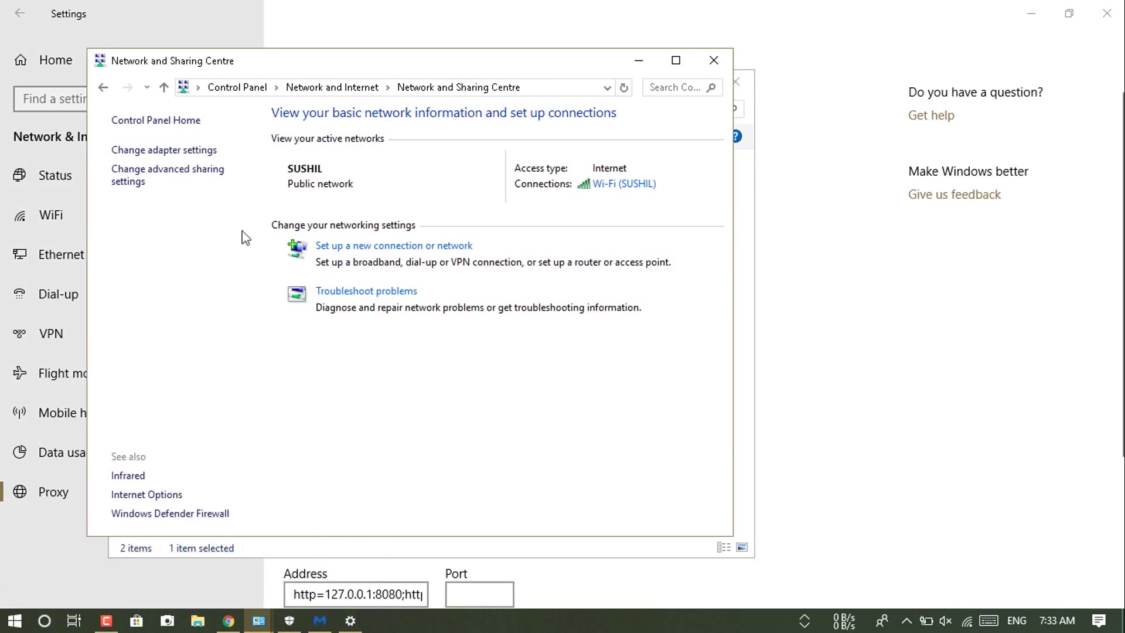
pyautogui.click(103, 88)
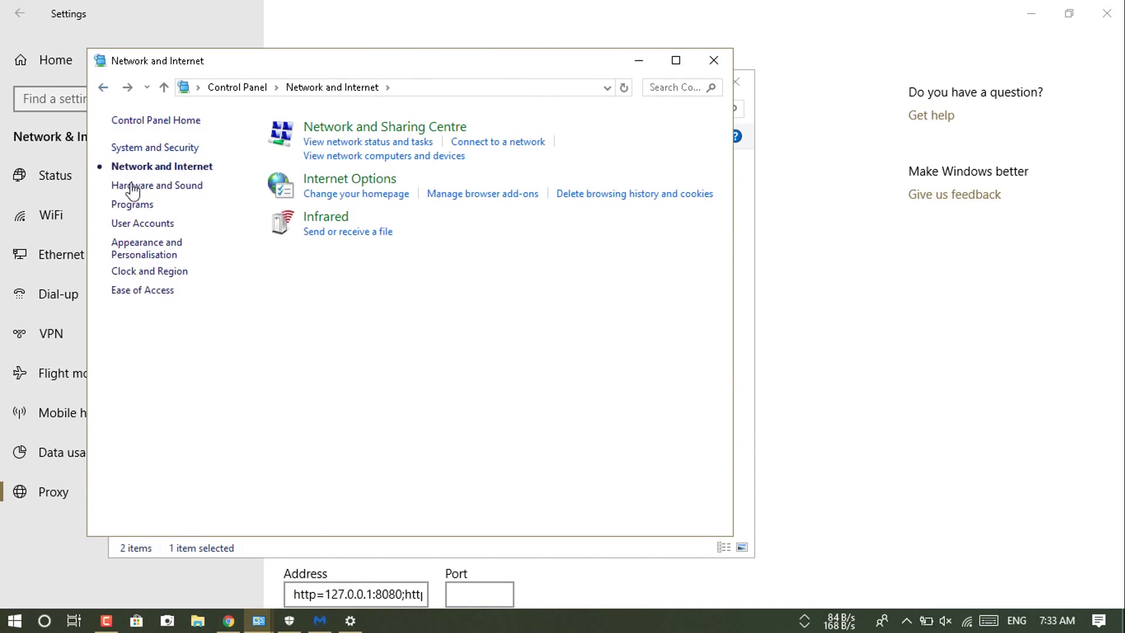
# Uncheck 'Use a proxy server for your LAN' in Internet Options > Connections > LAN settings and confirm
pyautogui.click(330, 179)
pyautogui.click(291, 127)
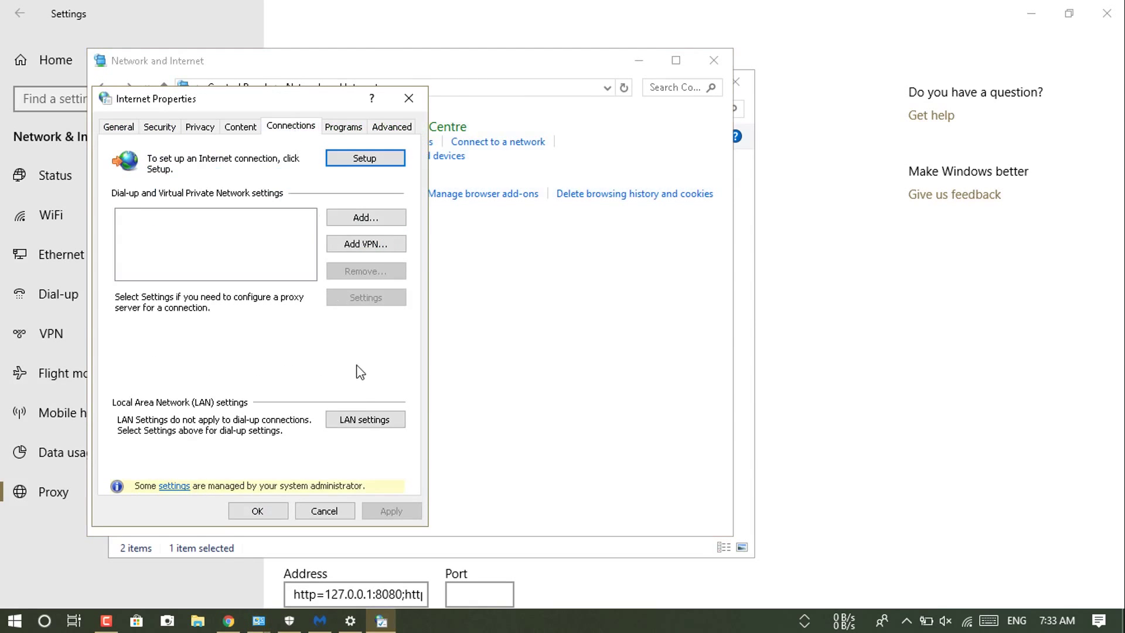
pyautogui.click(375, 420)
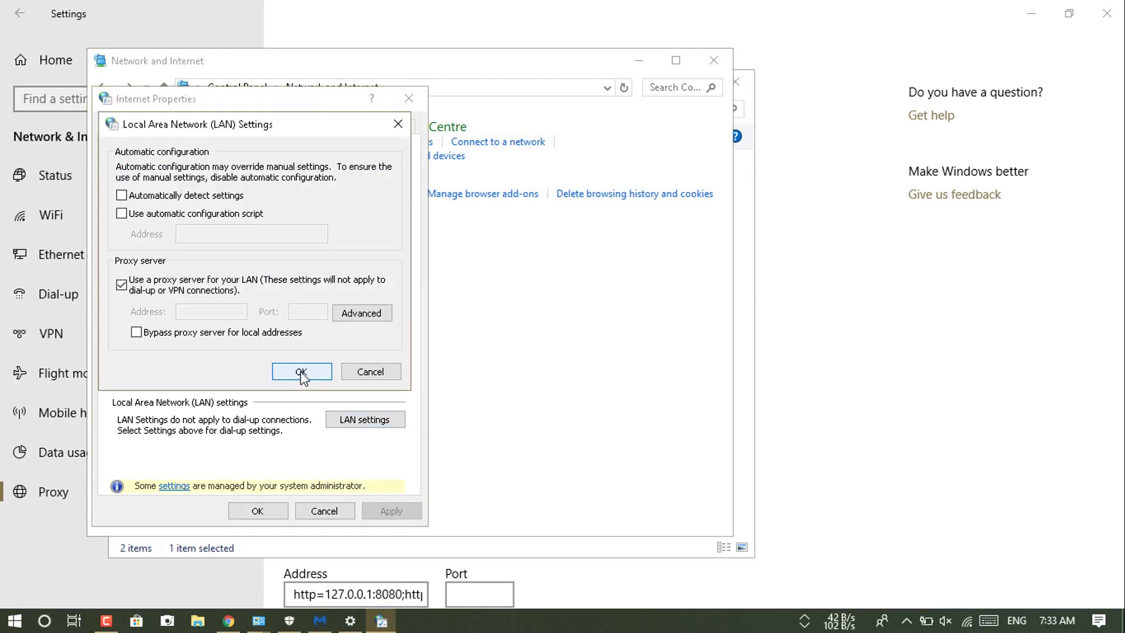
pyautogui.click(133, 287)
pyautogui.click(300, 370)
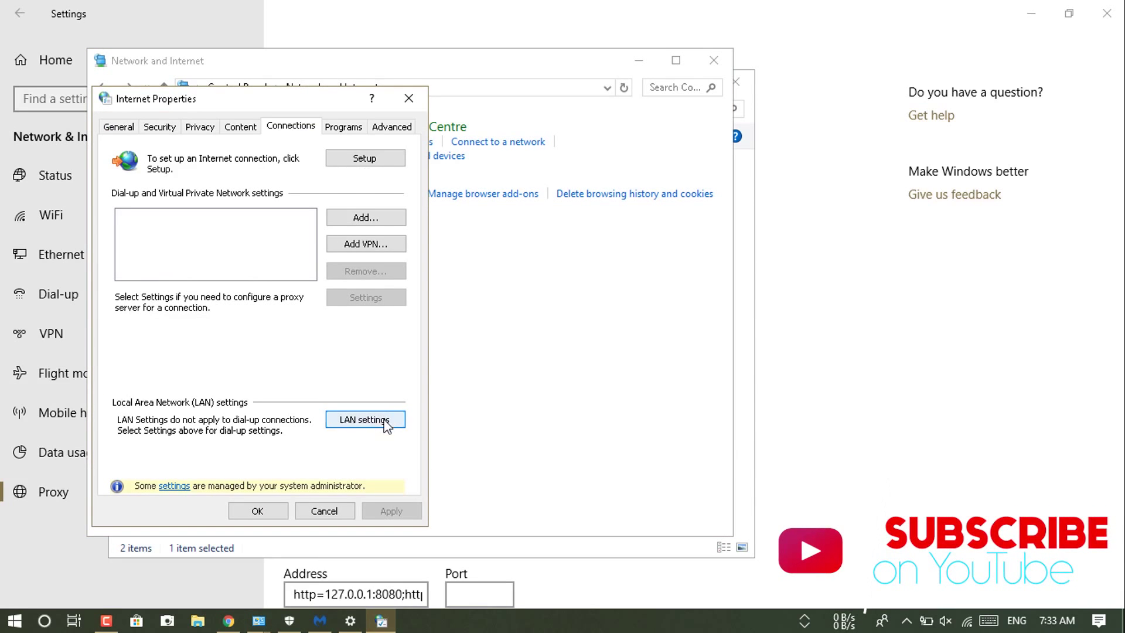
# Reopen LAN settings to recheck the proxy box, close both dialogs, and minimise Network and Internet
pyautogui.click(386, 421)
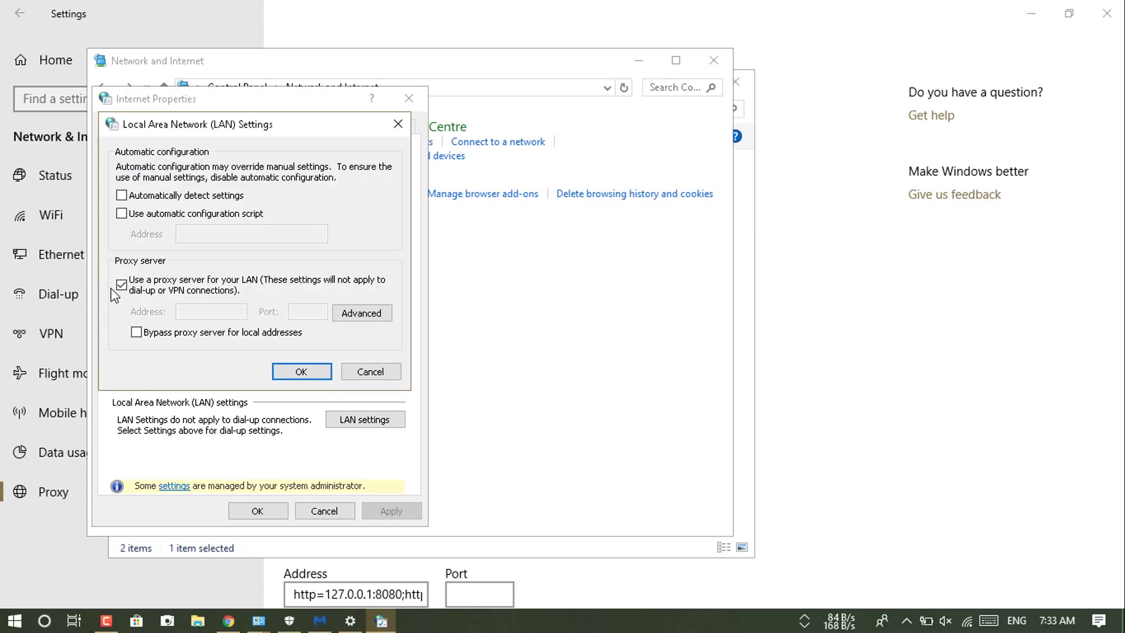
pyautogui.moveTo(115, 261)
pyautogui.mouseDown()
pyautogui.moveTo(139, 298)
pyautogui.moveTo(384, 289)
pyautogui.mouseUp()
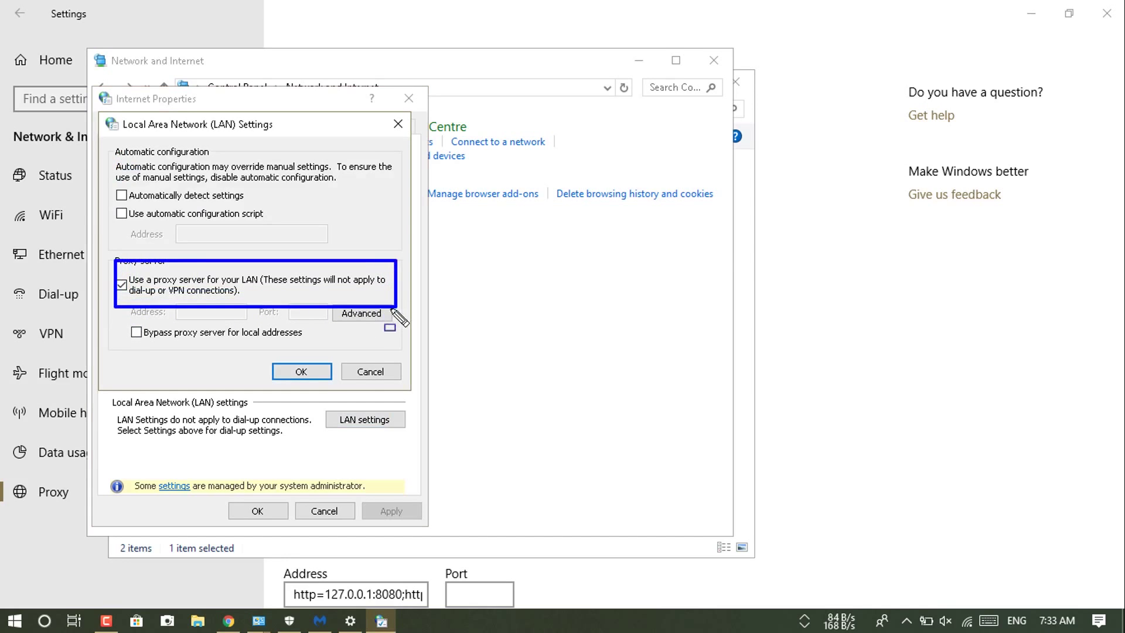
pyautogui.click(317, 372)
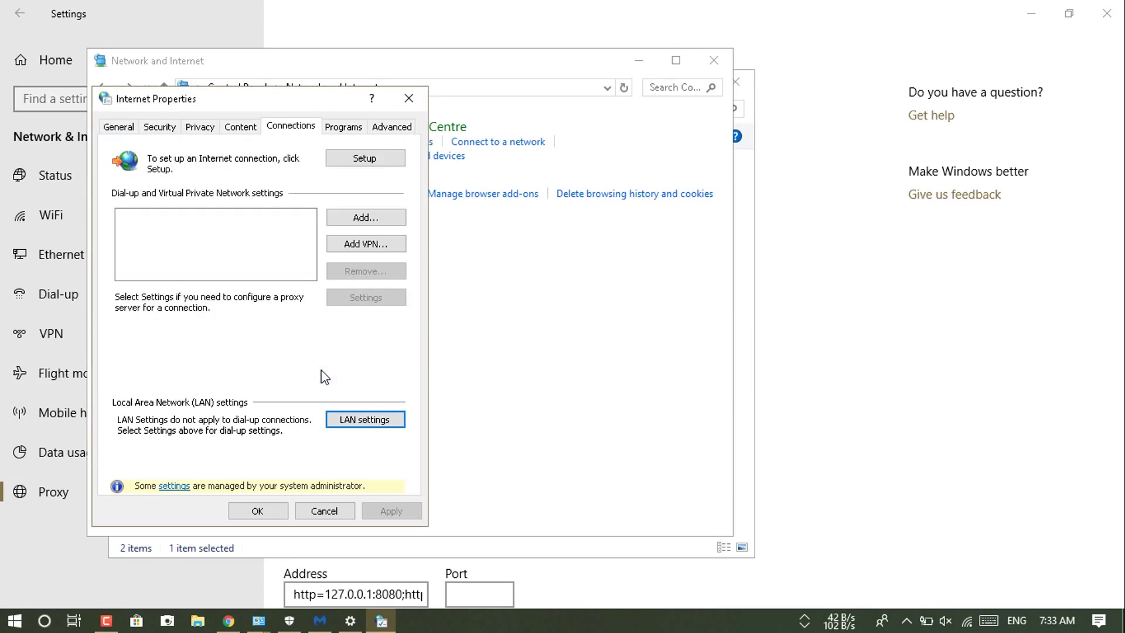
pyautogui.click(276, 507)
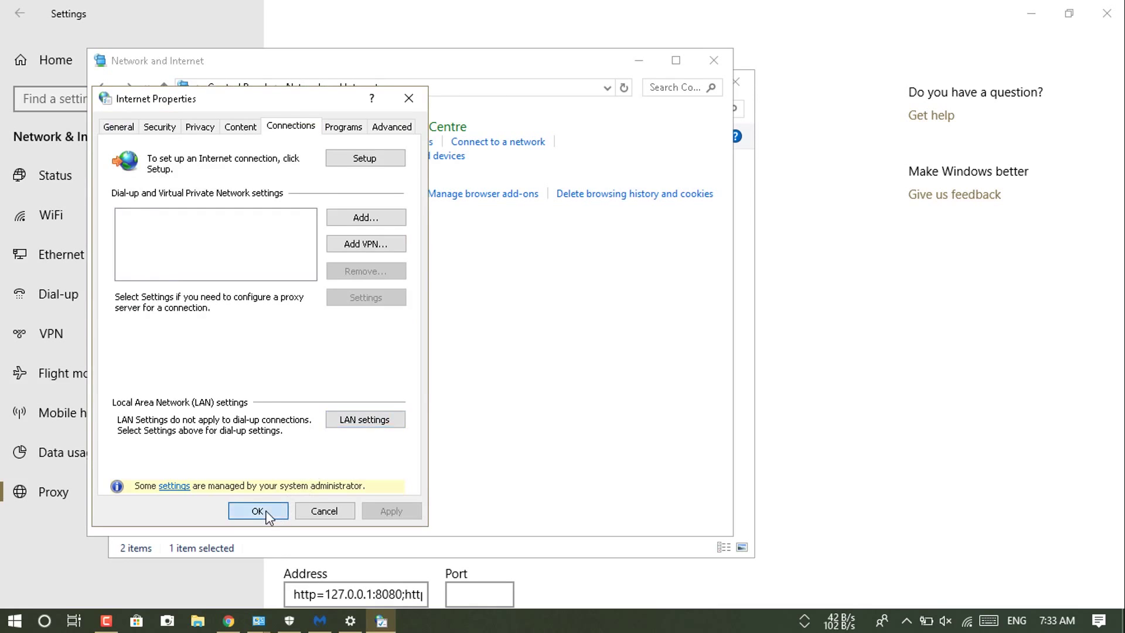
pyautogui.click(635, 59)
# Minimise Network Connections and bring the Malwarebytes Threat Scan Results forward
pyautogui.click(648, 88)
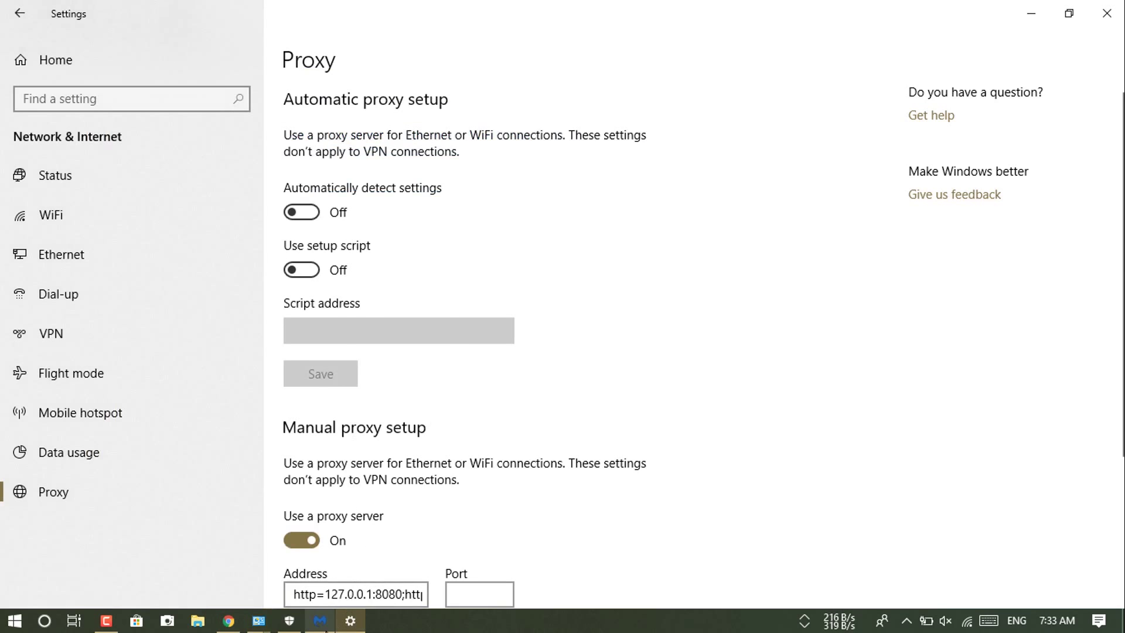
pyautogui.click(319, 620)
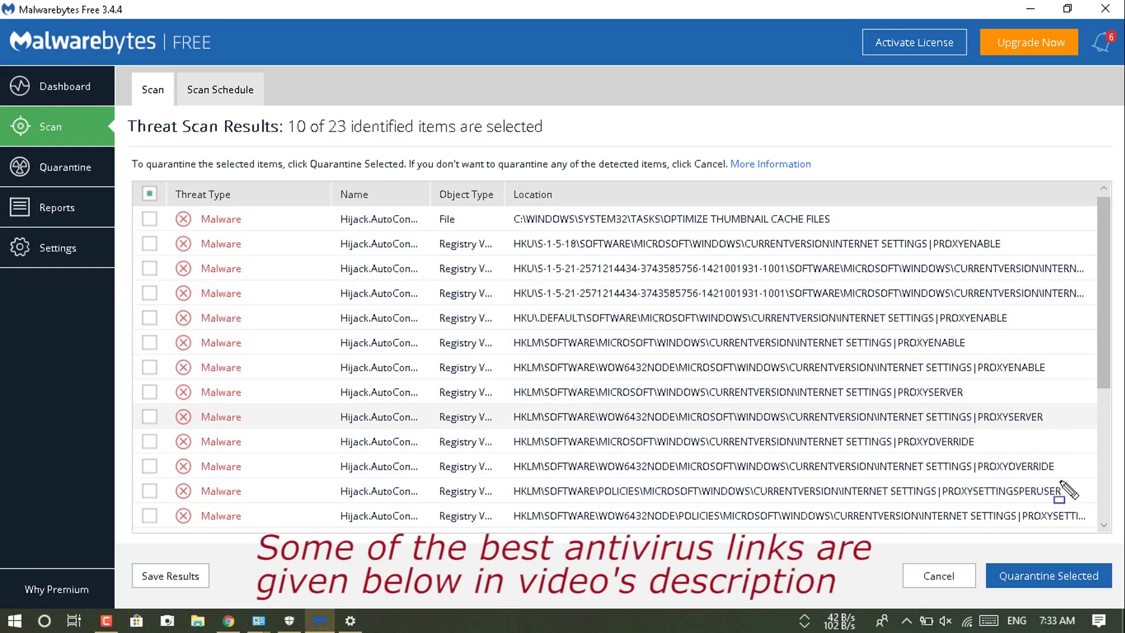
pyautogui.moveTo(1060, 476)
pyautogui.mouseDown()
pyautogui.moveTo(962, 372)
pyautogui.moveTo(929, 272)
pyautogui.moveTo(879, 240)
pyautogui.moveTo(888, 228)
pyautogui.mouseUp()
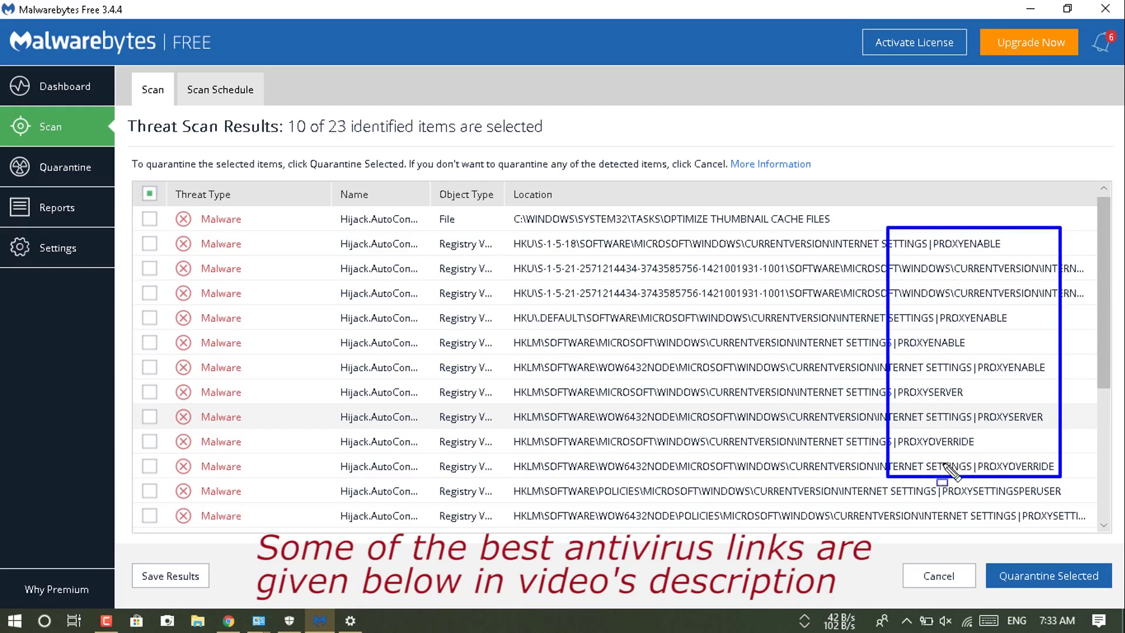
pyautogui.press('Escape')
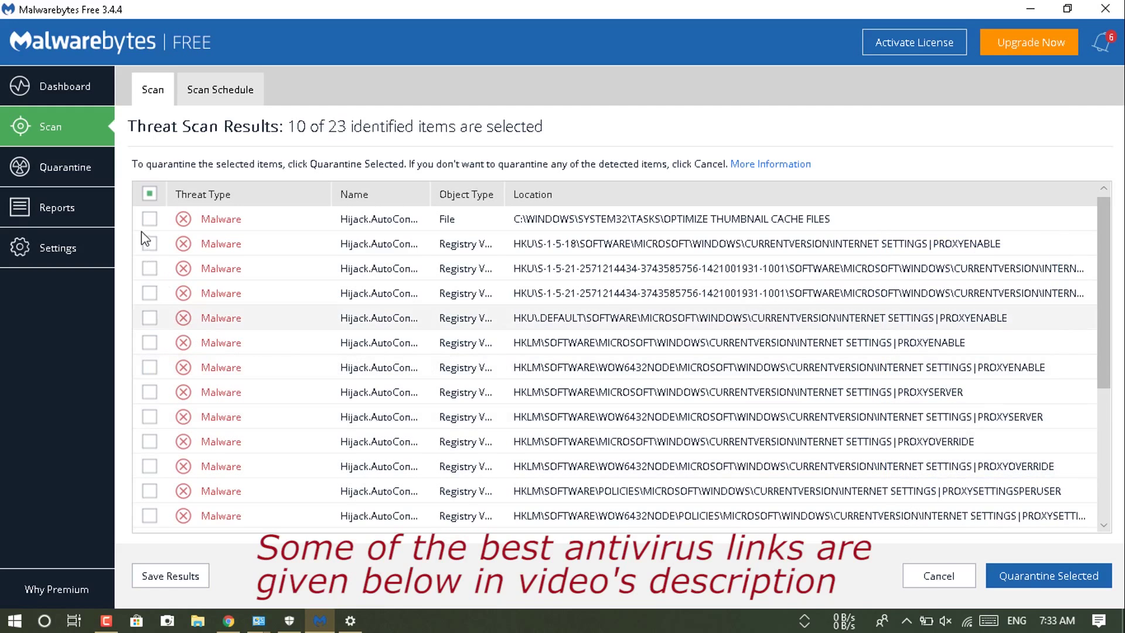
# Tick the header select-all checkbox so all 23 of 23 detected threats are selected
pyautogui.click(149, 195)
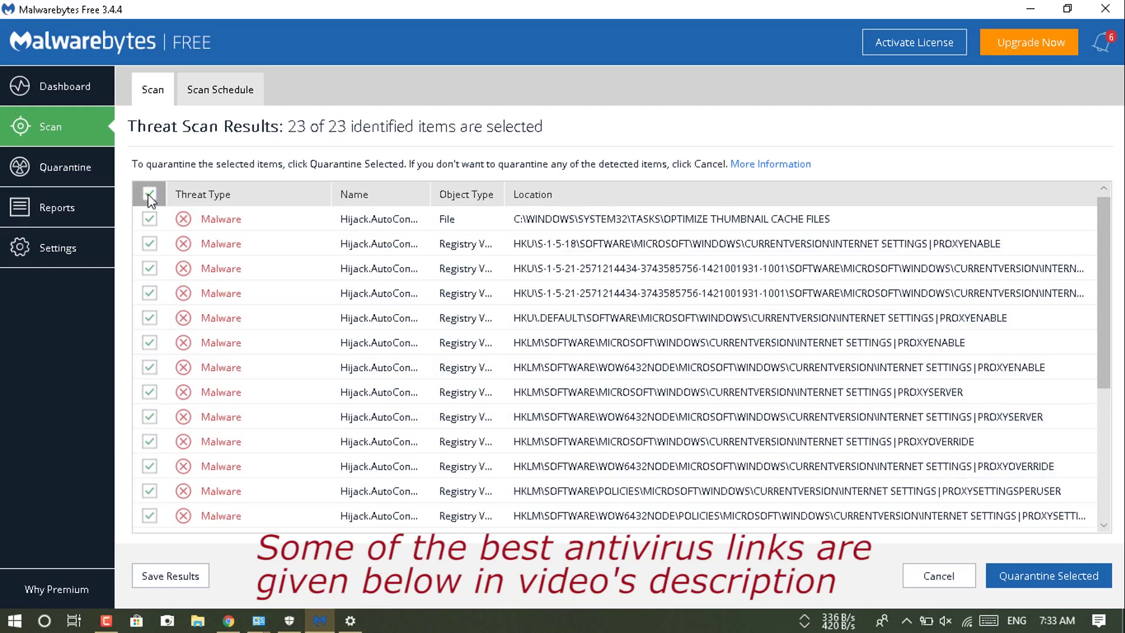
pyautogui.click(150, 195)
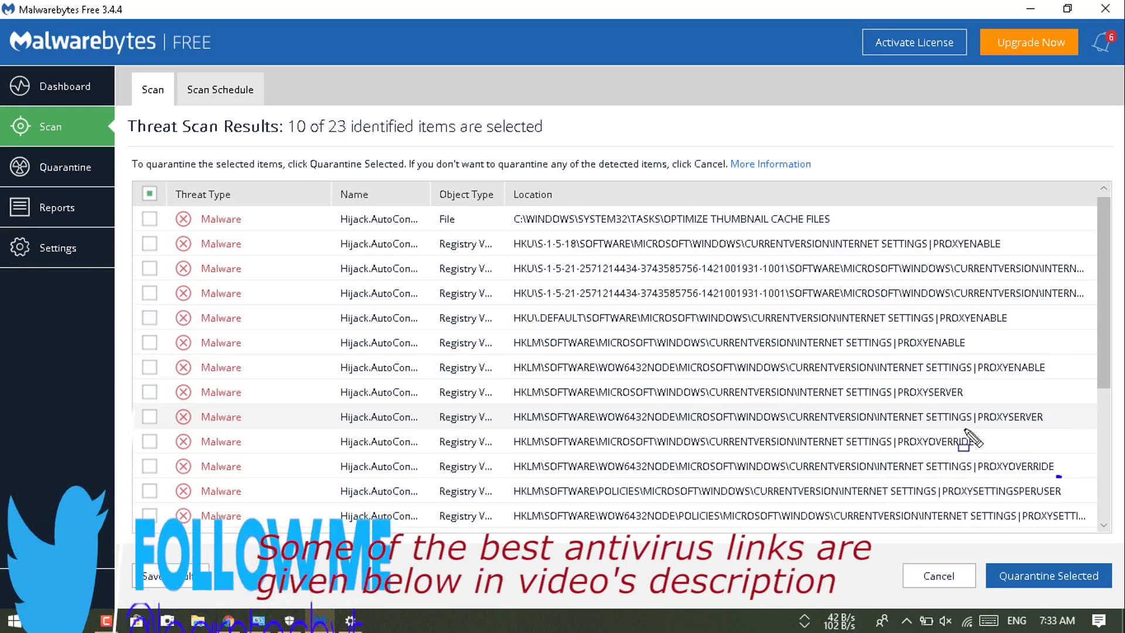
pyautogui.moveTo(966, 432)
pyautogui.mouseDown()
pyautogui.moveTo(949, 351)
pyautogui.moveTo(879, 249)
pyautogui.moveTo(888, 227)
pyautogui.mouseUp()
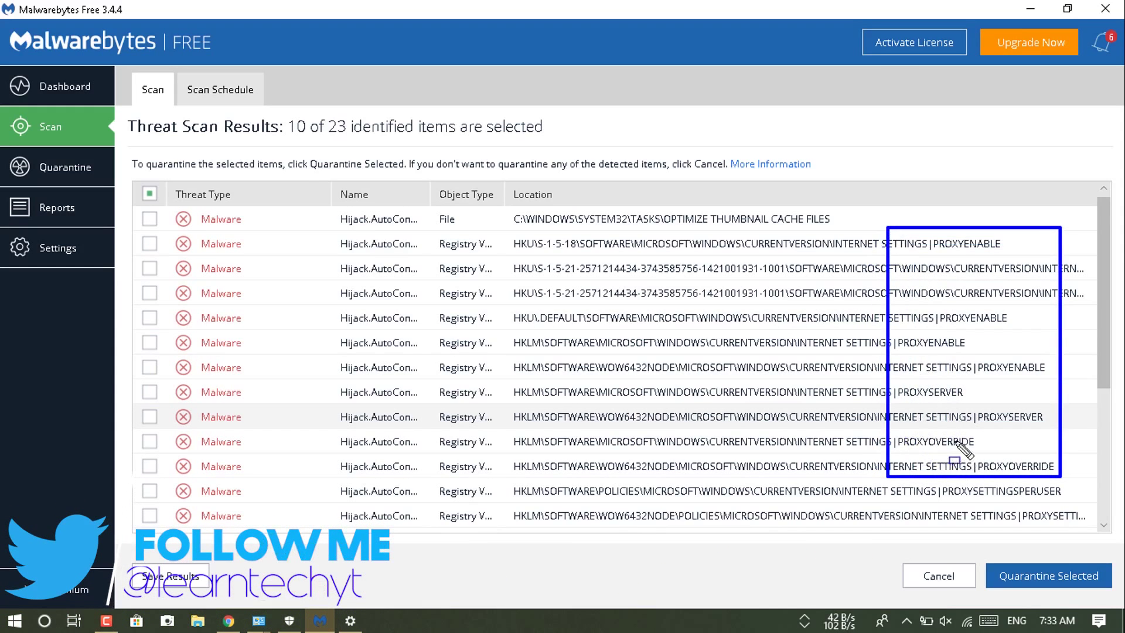
pyautogui.click(946, 466)
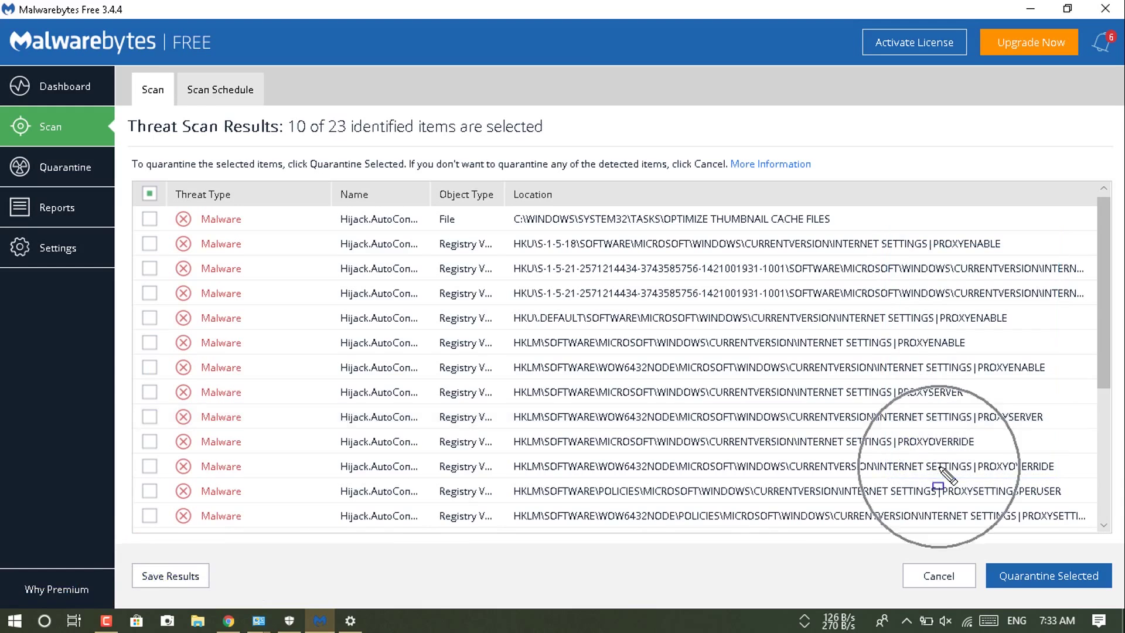
pyautogui.click(150, 195)
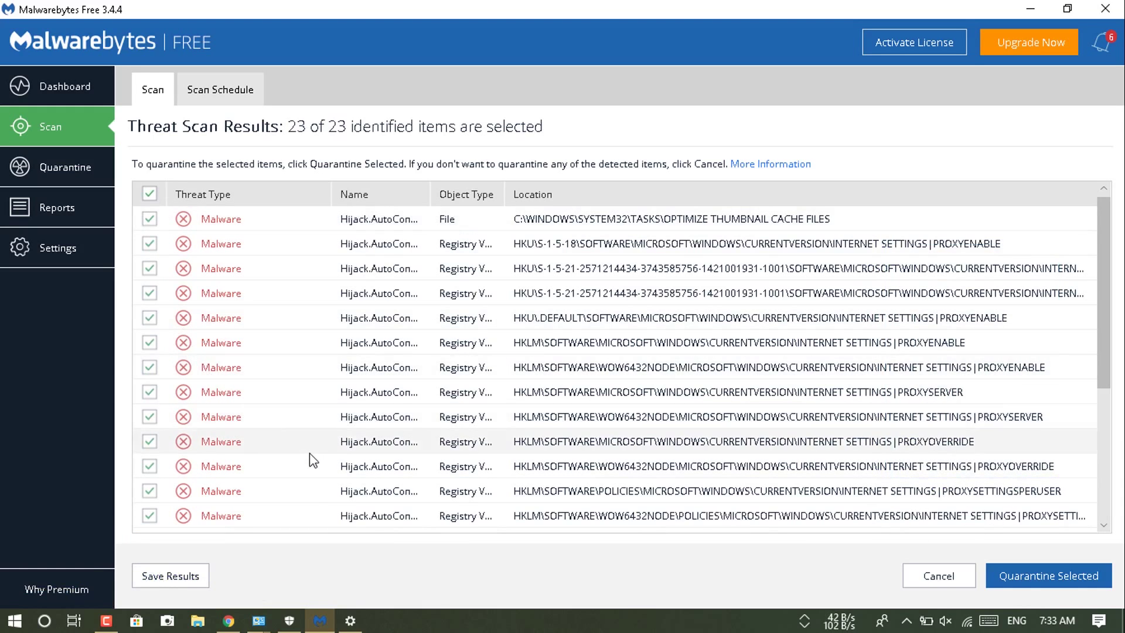
pyautogui.scroll(-4, 310, 452)
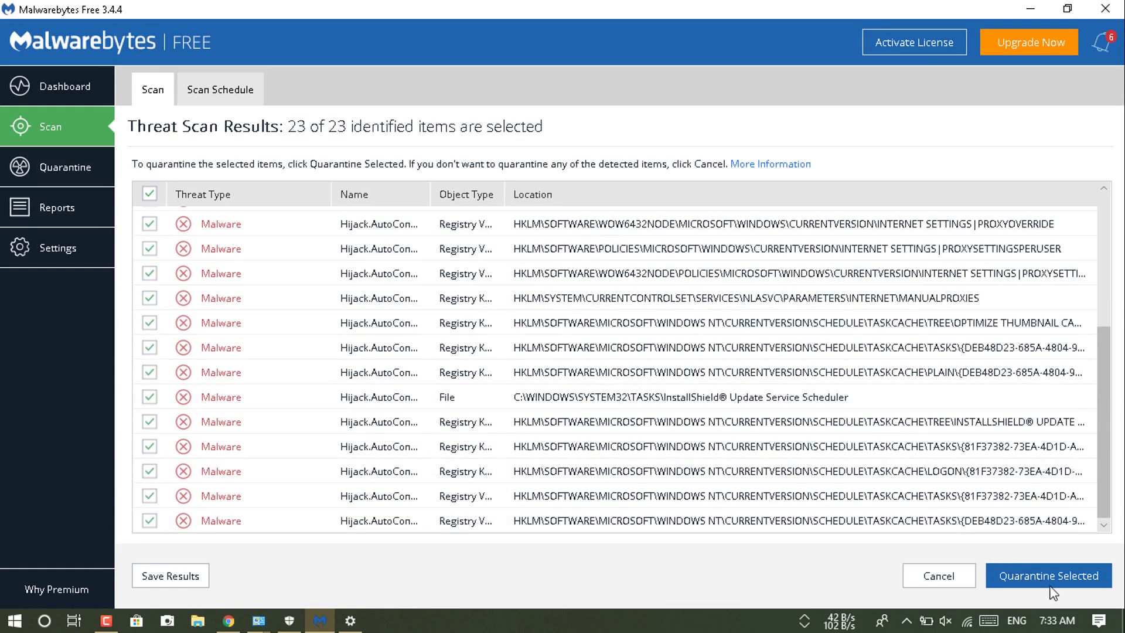
# Quarantine the 23 selected threats and answer No to the restart prompt
pyautogui.click(1051, 586)
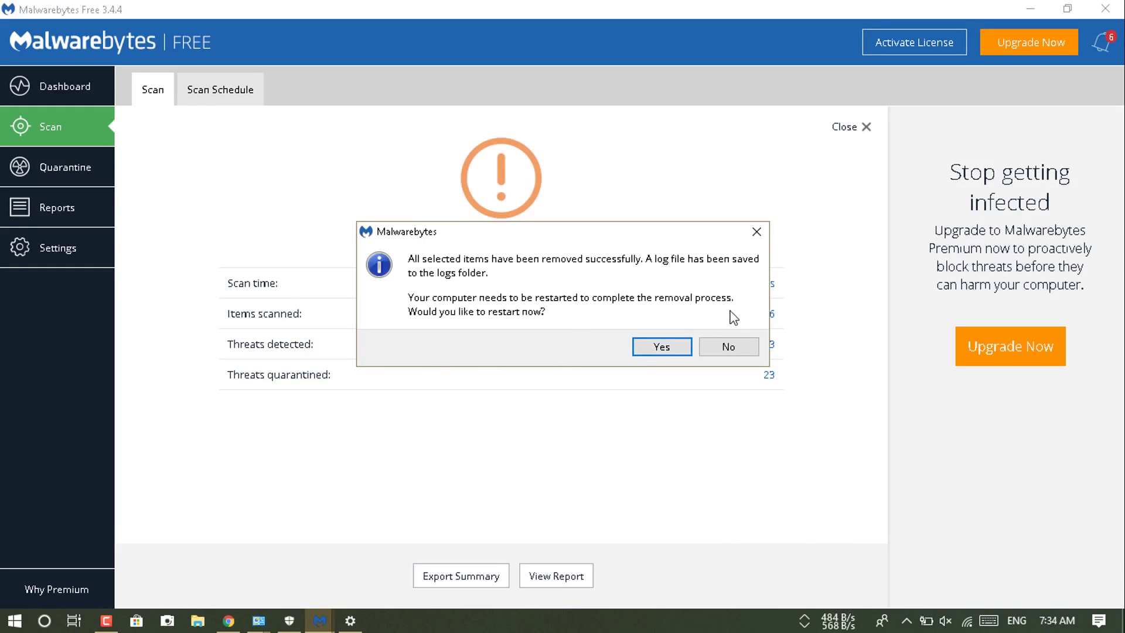
pyautogui.click(727, 346)
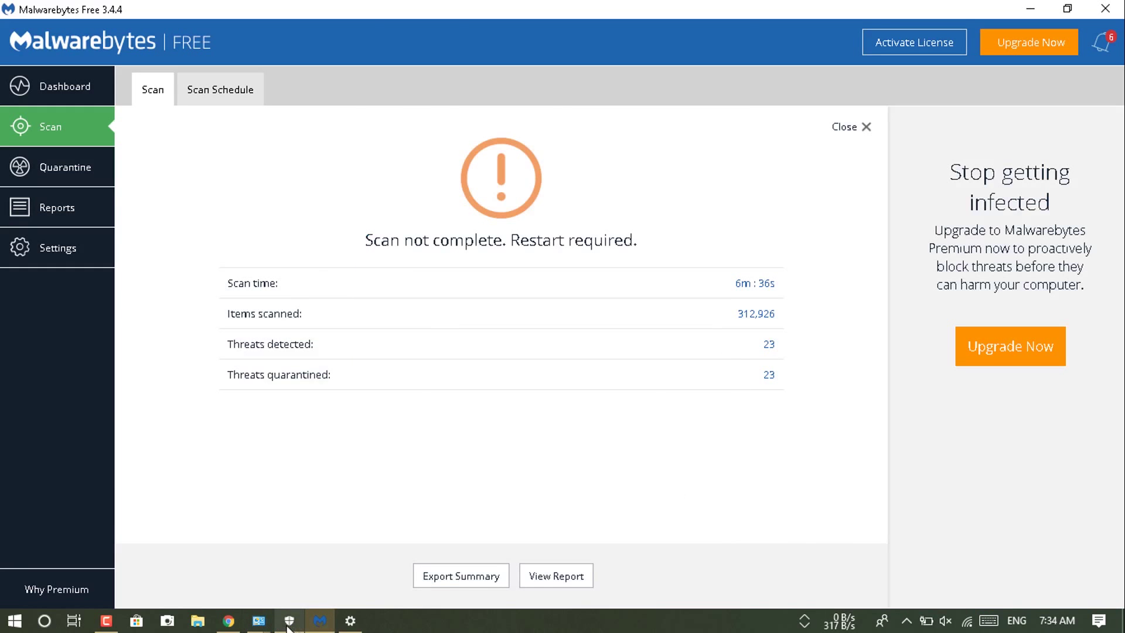
# Turn 'Use a proxy server' off on the Proxy page and refresh it twice via Data usage to confirm
pyautogui.click(350, 621)
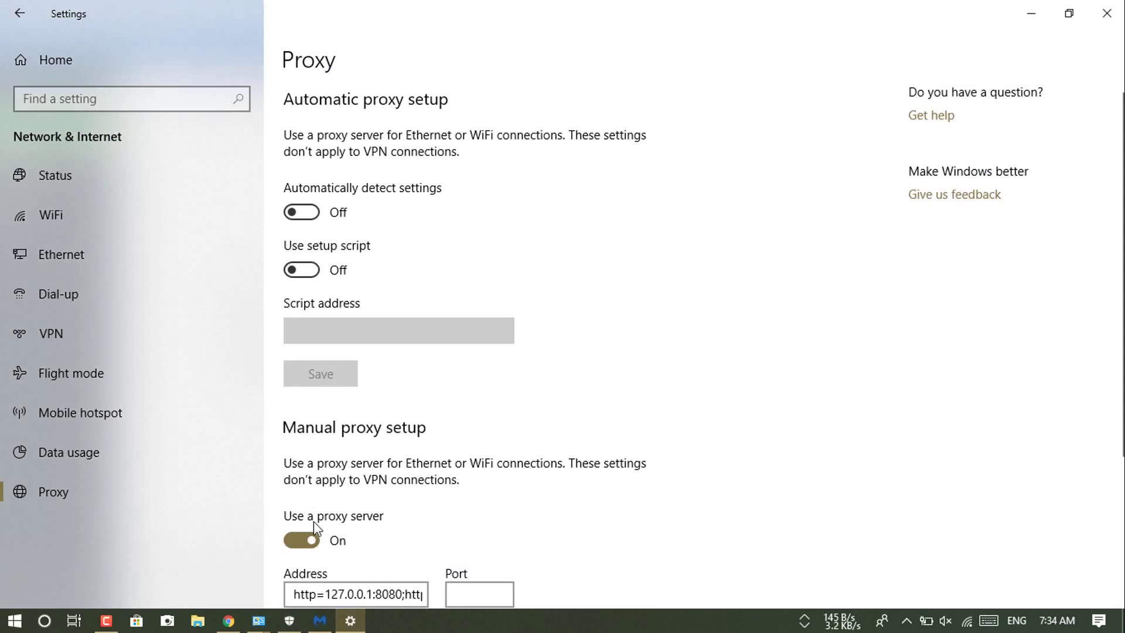
pyautogui.click(302, 539)
pyautogui.click(79, 455)
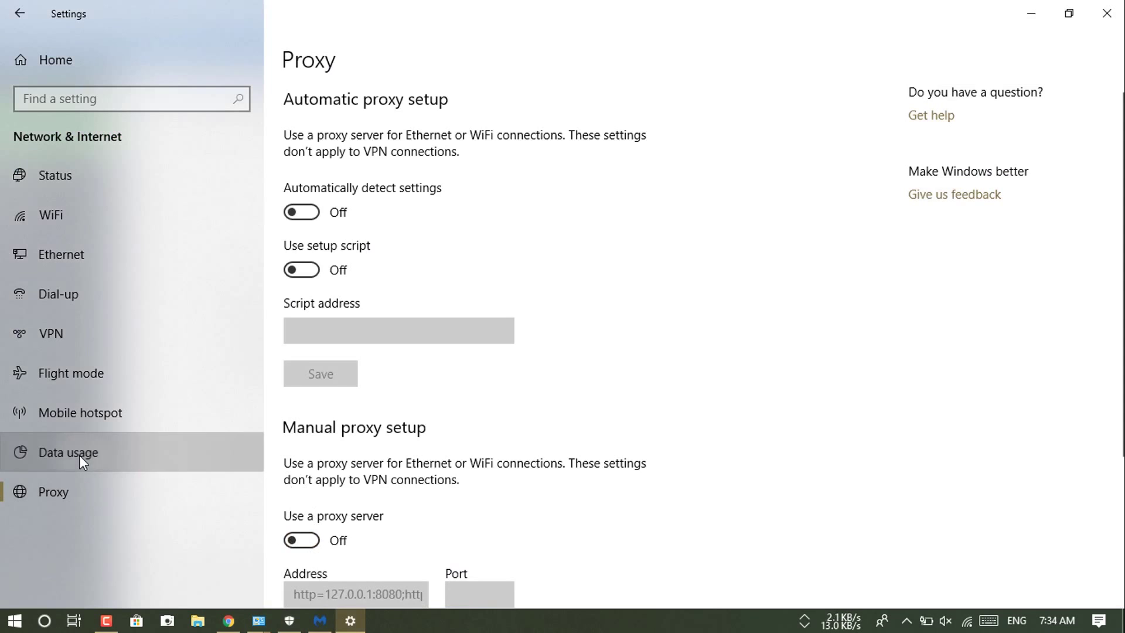
pyautogui.click(105, 490)
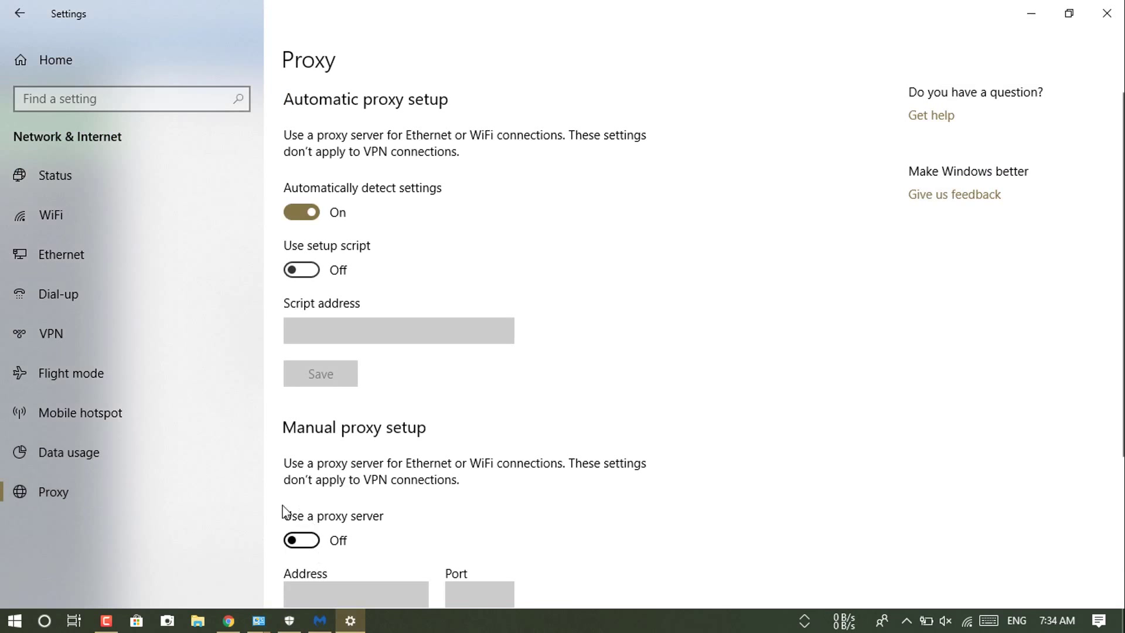
pyautogui.click(81, 450)
pyautogui.click(96, 490)
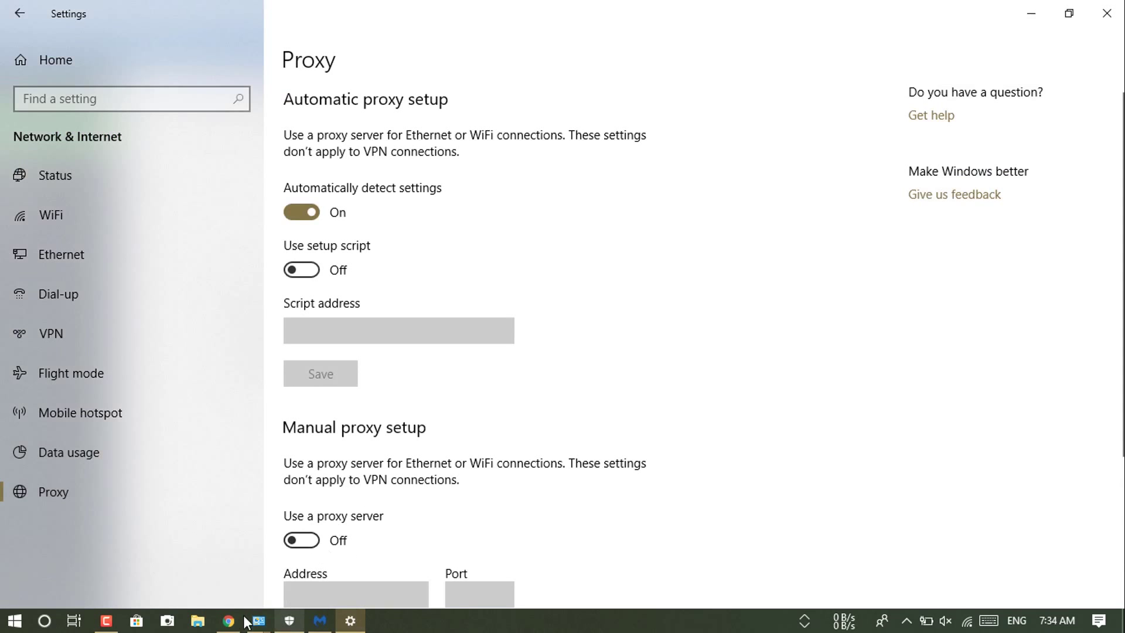
# In Internet Options > Connections > LAN settings, confirm the proxy box is unchecked and OK both dialogs
pyautogui.moveTo(258, 620)
pyautogui.click(219, 554)
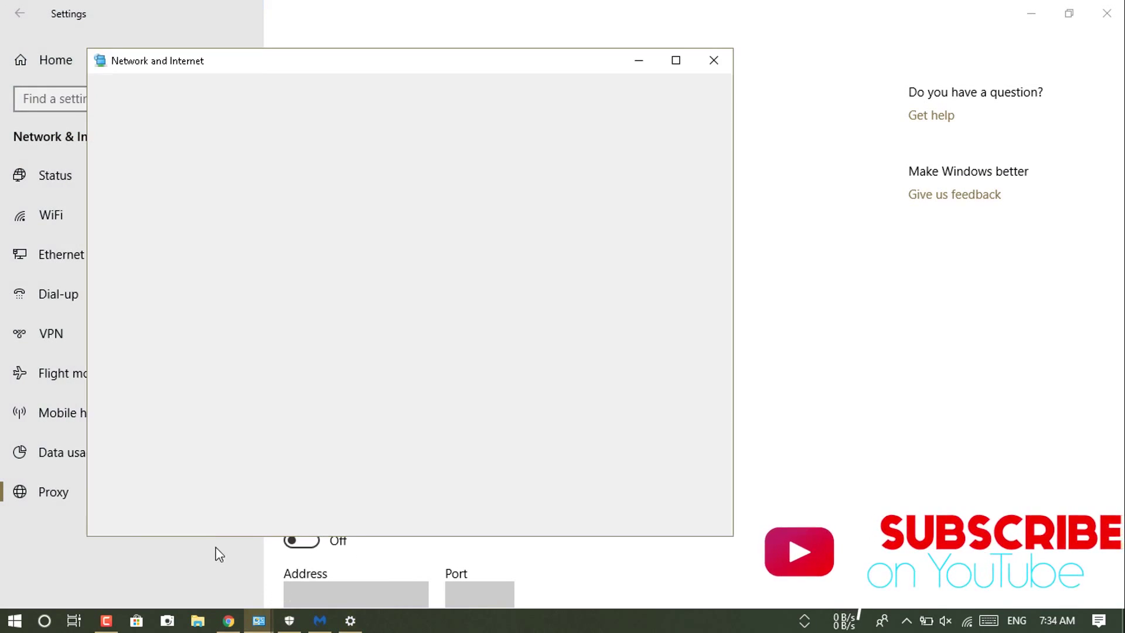
pyautogui.click(359, 178)
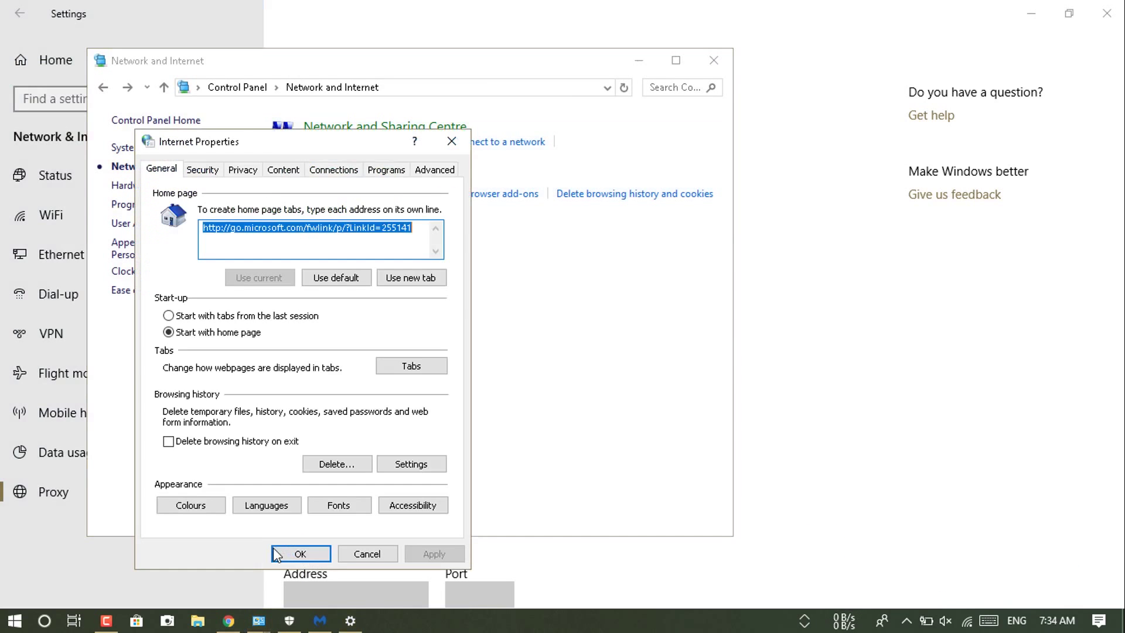
pyautogui.click(386, 175)
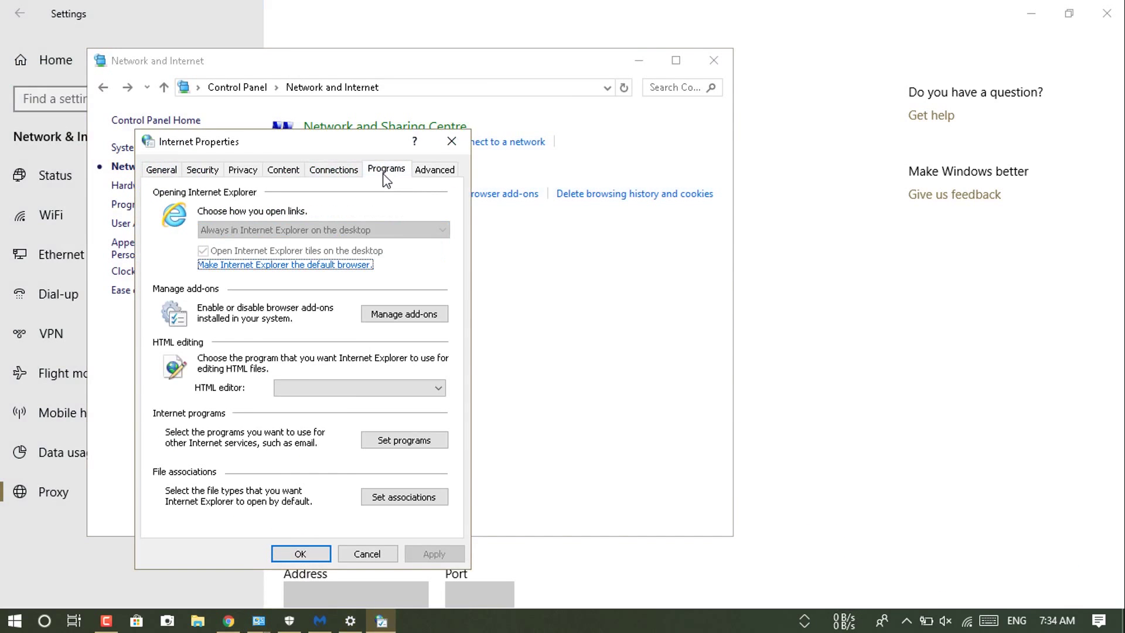
pyautogui.click(351, 171)
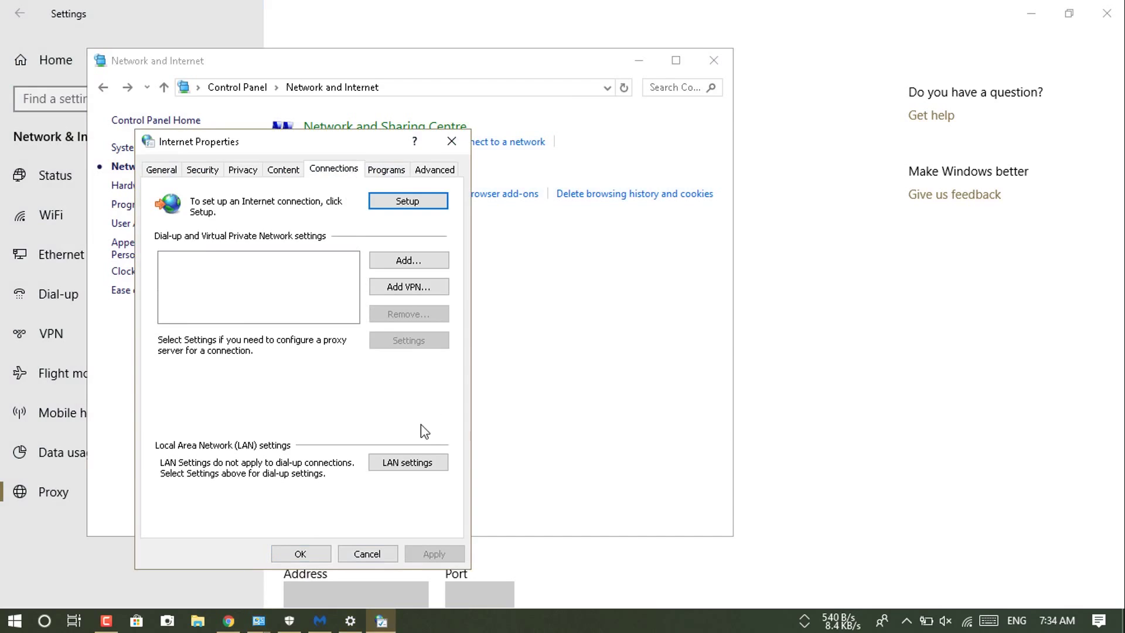
pyautogui.click(413, 467)
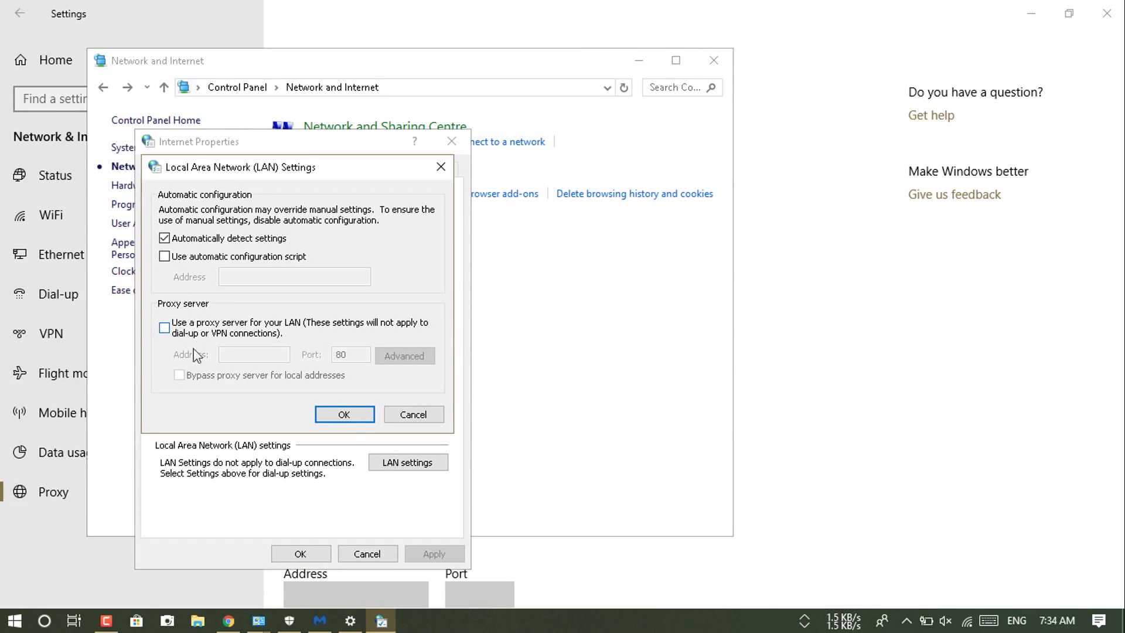
pyautogui.click(348, 416)
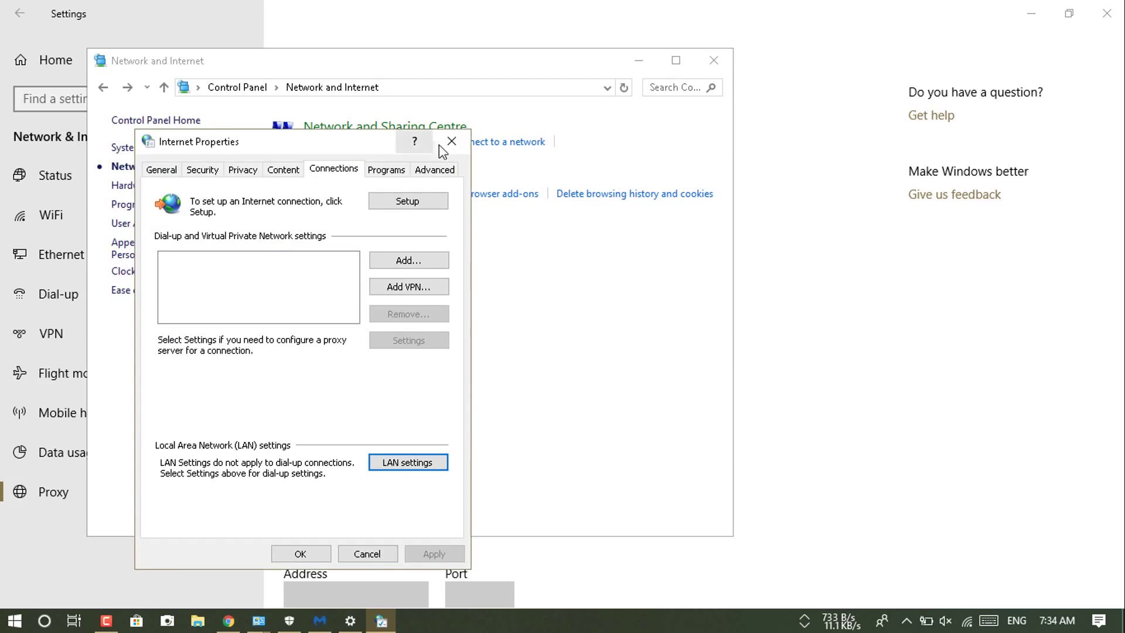
pyautogui.click(322, 554)
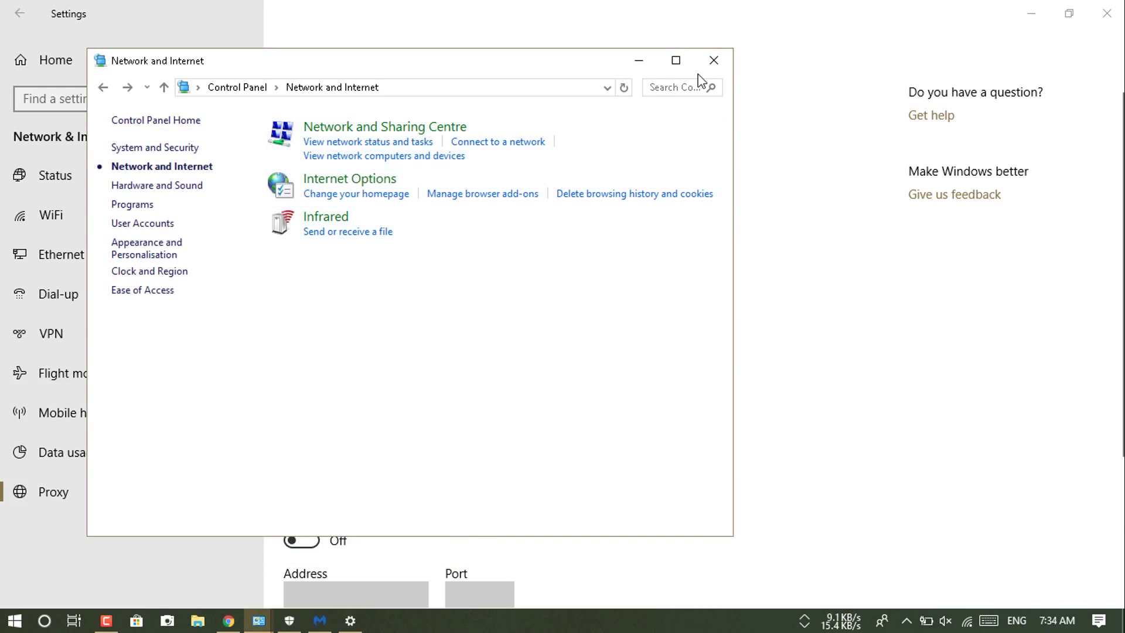
# Close Control Panel, reload google.com in Chrome so the homepage loads, then minimise Chrome
pyautogui.click(714, 61)
pyautogui.click(228, 620)
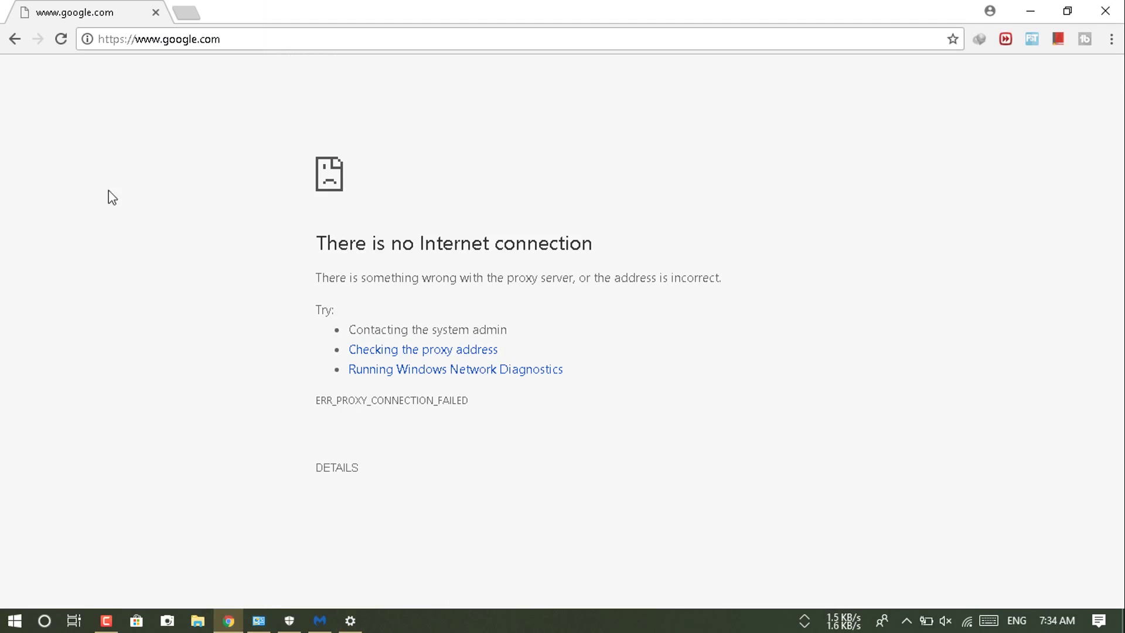
pyautogui.click(66, 38)
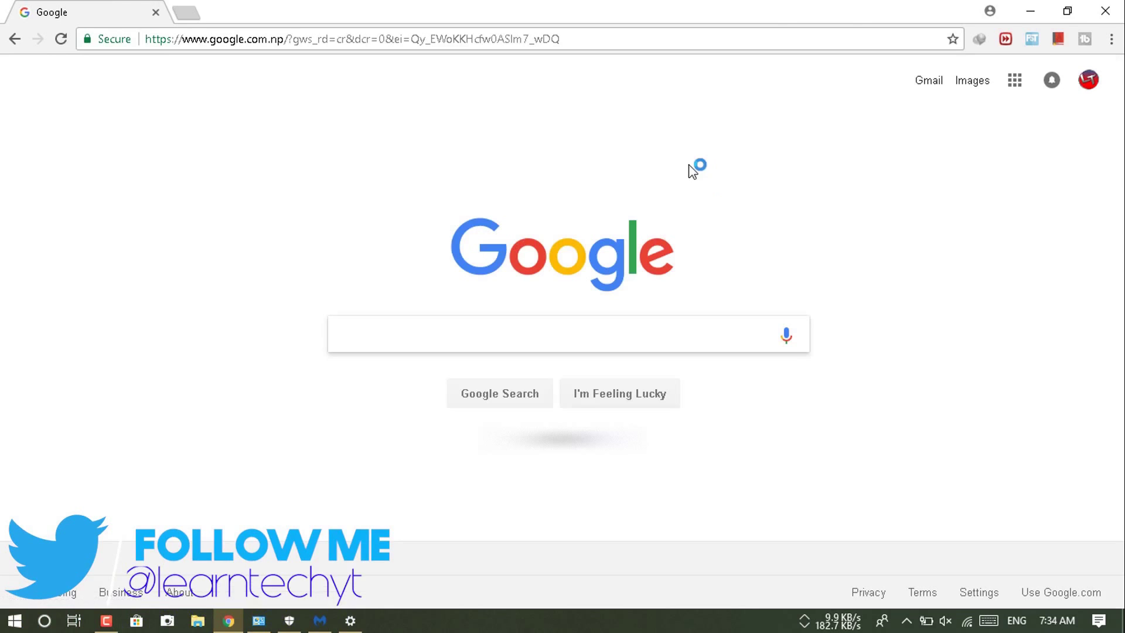
pyautogui.click(1040, 6)
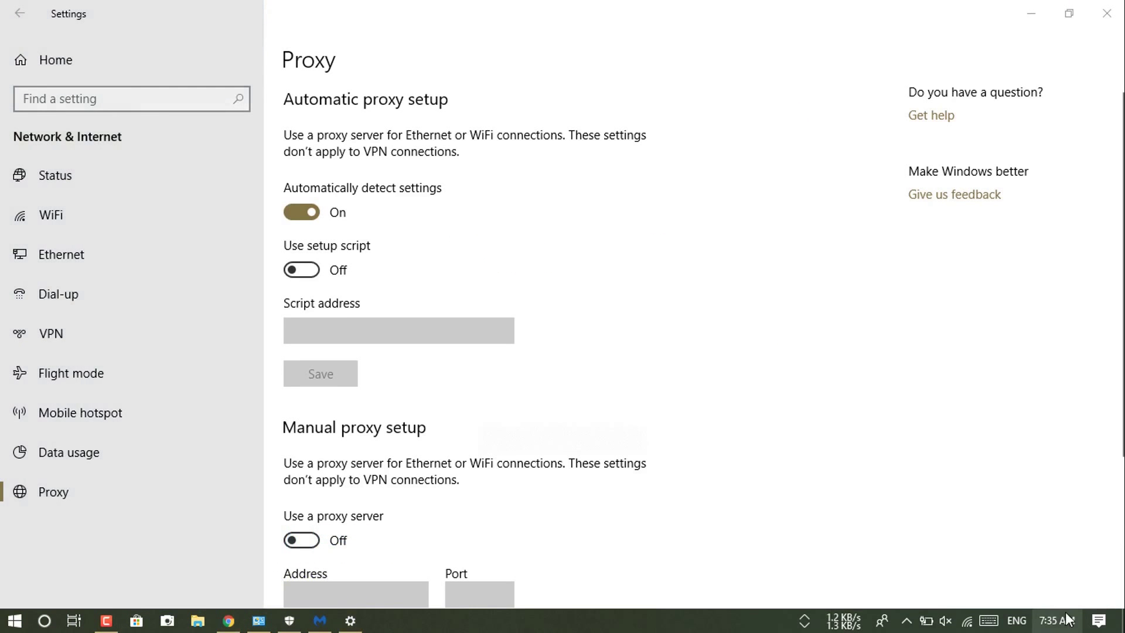
# Choose Desktop from the Start button's Win+X menu to minimise all windows
pyautogui.rightClick(14, 620)
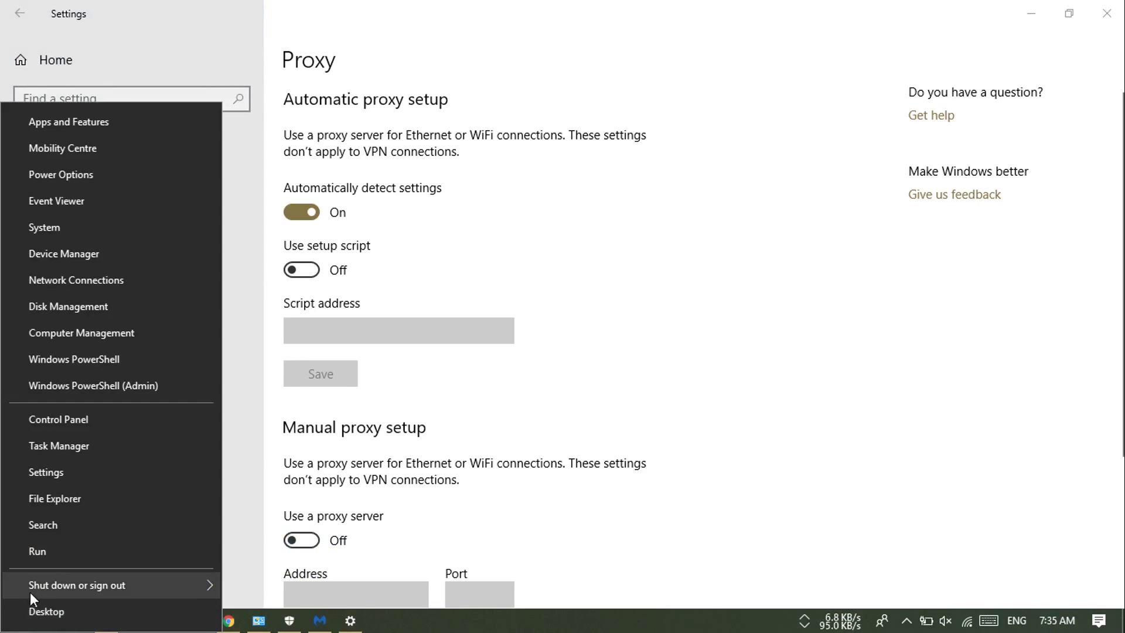
pyautogui.click(62, 610)
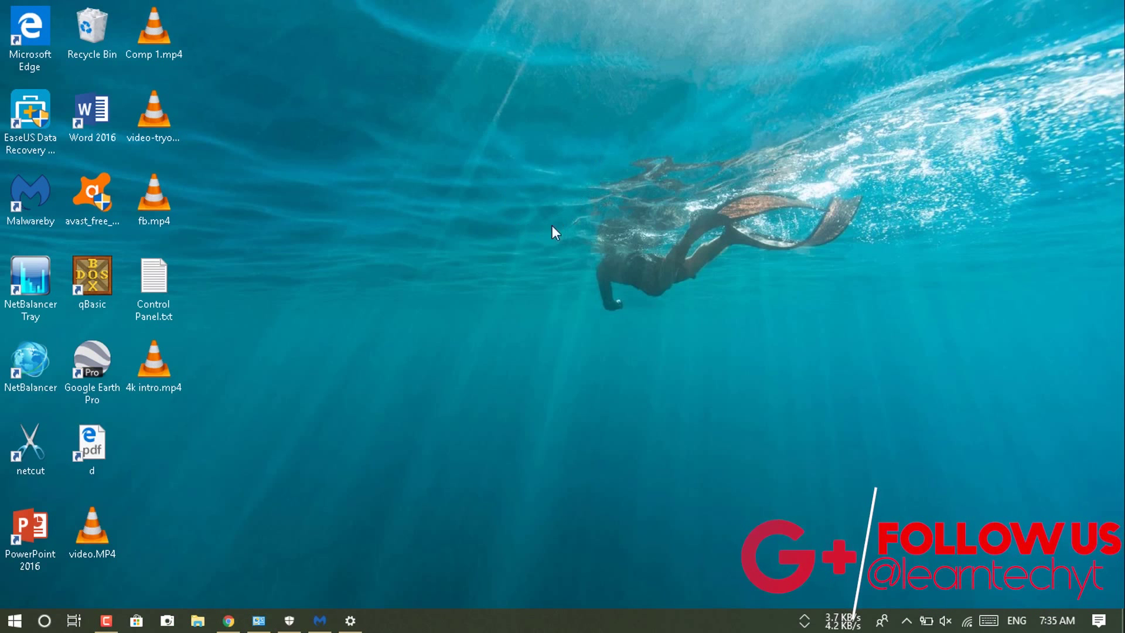